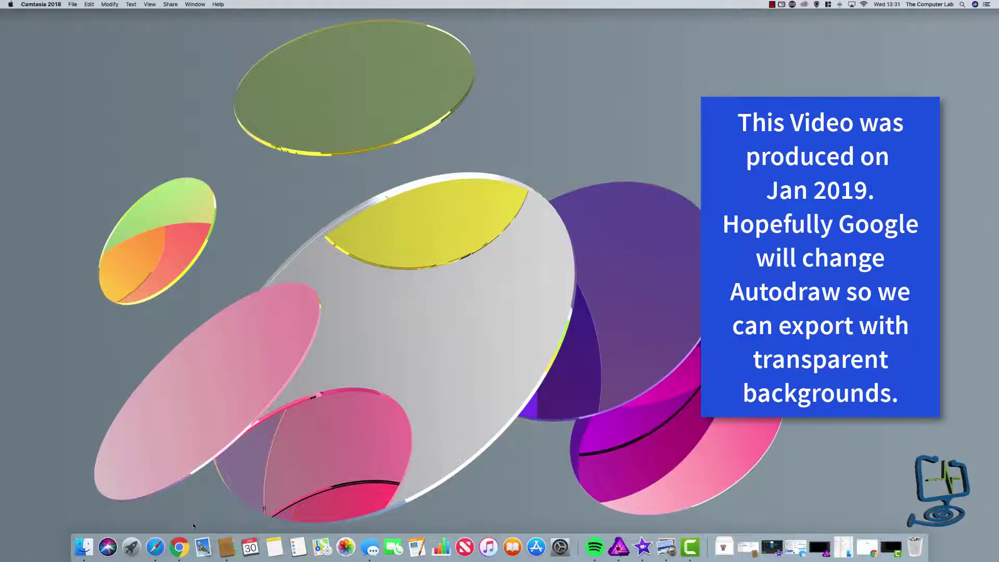
# - Search Google for 'autodraw' in Chrome and open the AutoDraw website
pyautogui.click(182, 548)
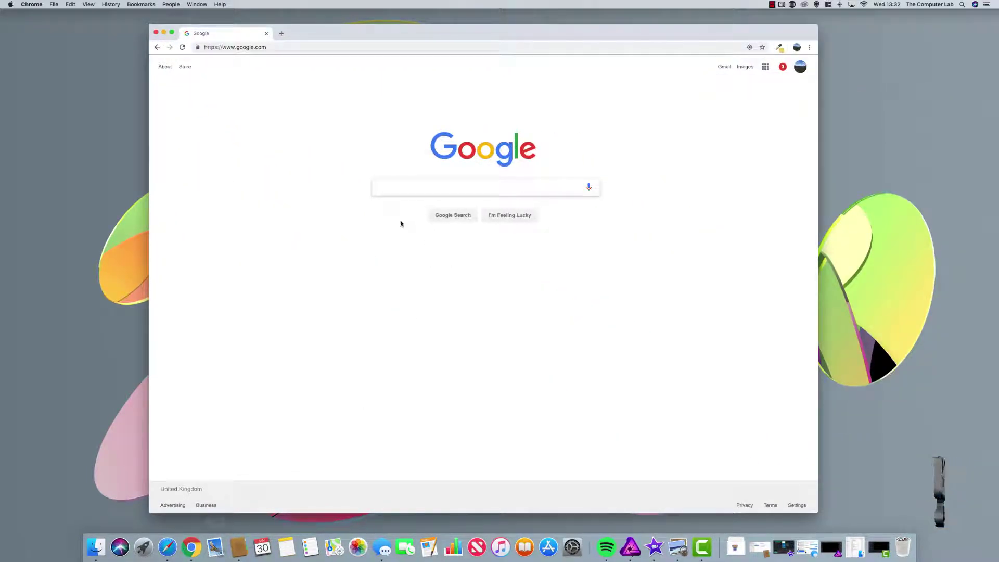
pyautogui.click(412, 180)
pyautogui.write('au')
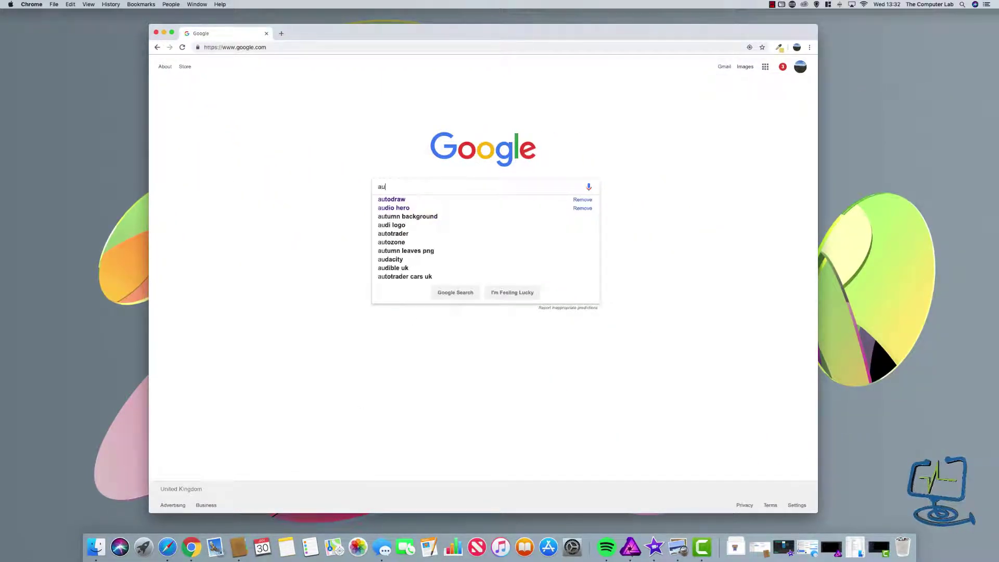
pyautogui.write('todraw')
pyautogui.press('Return')
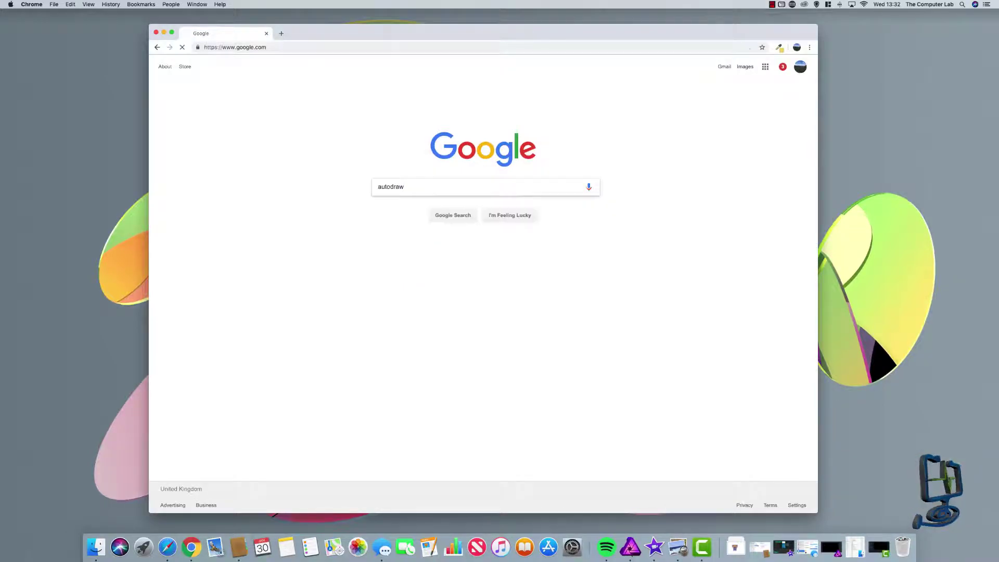
pyautogui.click(227, 127)
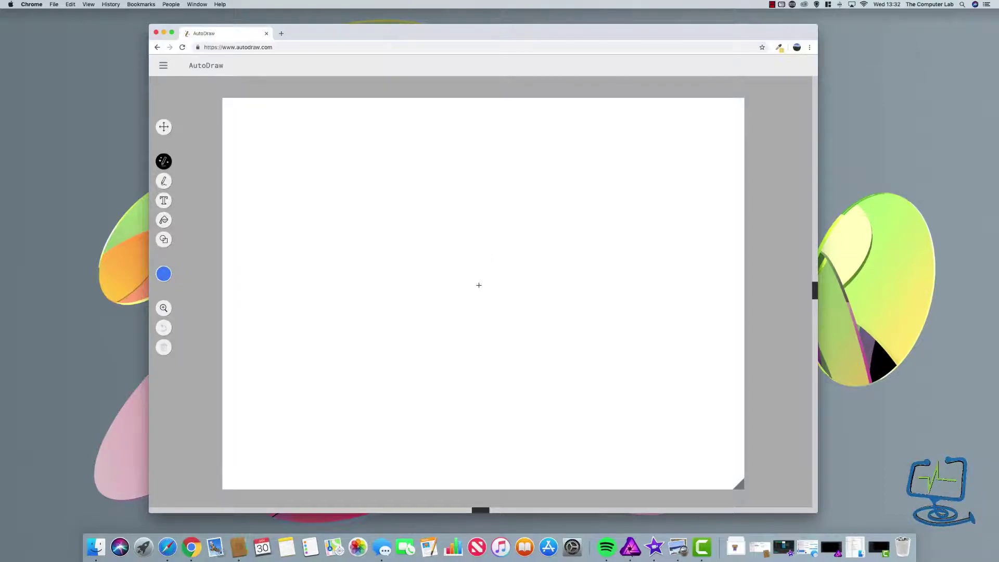
# - Draw the giraffe's body, legs and neck freehand, then add a tail and horns
pyautogui.moveTo(477, 294)
pyautogui.mouseDown()
pyautogui.moveTo(499, 188)
pyautogui.moveTo(548, 173)
pyautogui.moveTo(561, 188)
pyautogui.moveTo(528, 213)
pyautogui.moveTo(509, 428)
pyautogui.moveTo(488, 429)
pyautogui.moveTo(486, 376)
pyautogui.moveTo(476, 376)
pyautogui.moveTo(475, 424)
pyautogui.moveTo(440, 430)
pyautogui.moveTo(454, 376)
pyautogui.moveTo(385, 371)
pyautogui.moveTo(377, 419)
pyautogui.moveTo(347, 420)
pyautogui.moveTo(371, 369)
pyautogui.moveTo(347, 377)
pyautogui.moveTo(323, 412)
pyautogui.moveTo(356, 332)
pyautogui.moveTo(435, 292)
pyautogui.moveTo(469, 295)
pyautogui.mouseUp()
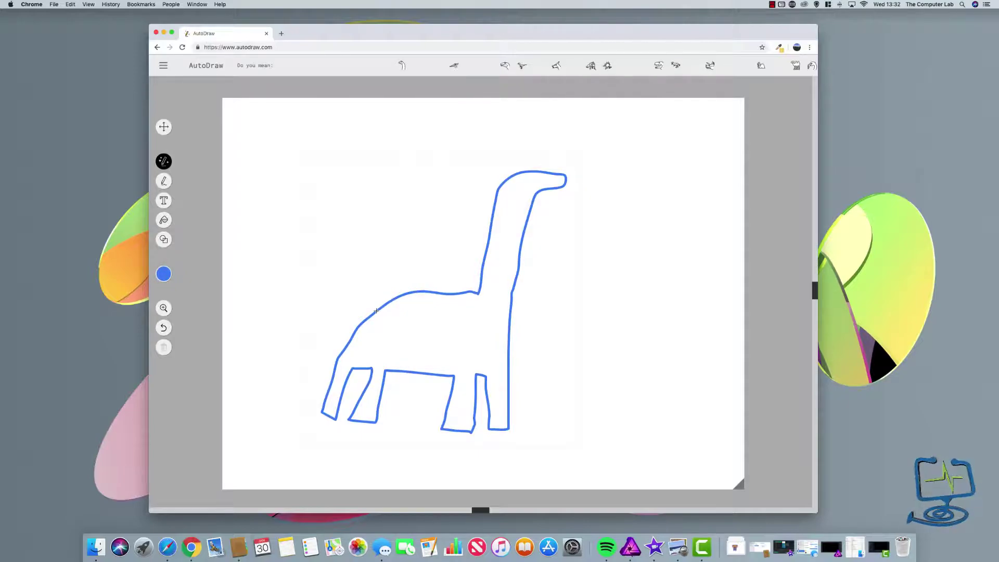
pyautogui.moveTo(377, 311); pyautogui.dragTo(325, 342)
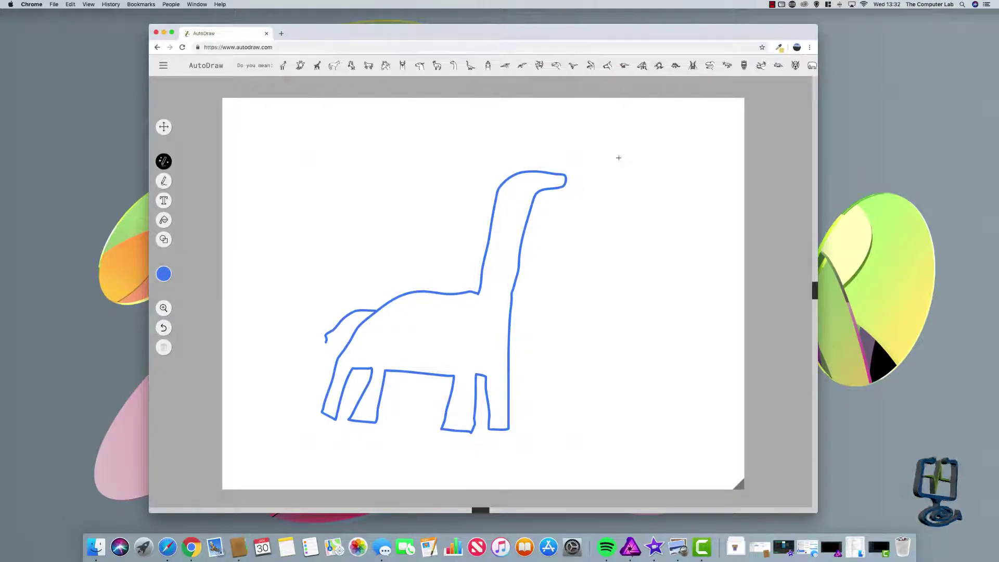
pyautogui.moveTo(521, 172)
pyautogui.mouseDown()
pyautogui.moveTo(520, 151)
pyautogui.moveTo(527, 171)
pyautogui.moveTo(539, 154)
pyautogui.moveTo(535, 173)
pyautogui.mouseUp()
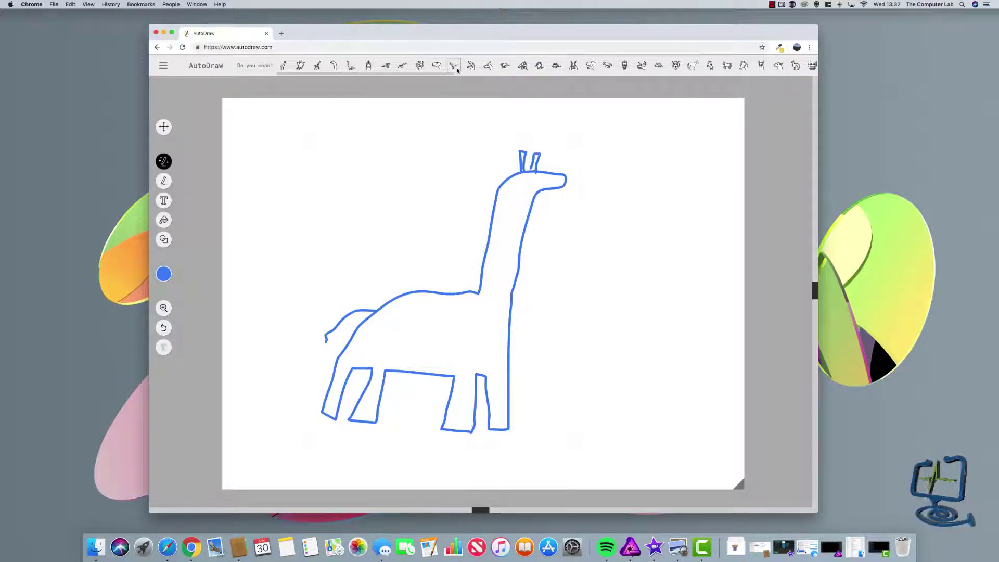
# - Compare the full-body and giraffe-head suggestions, settling on the full-body giraffe drawing
pyautogui.click(284, 66)
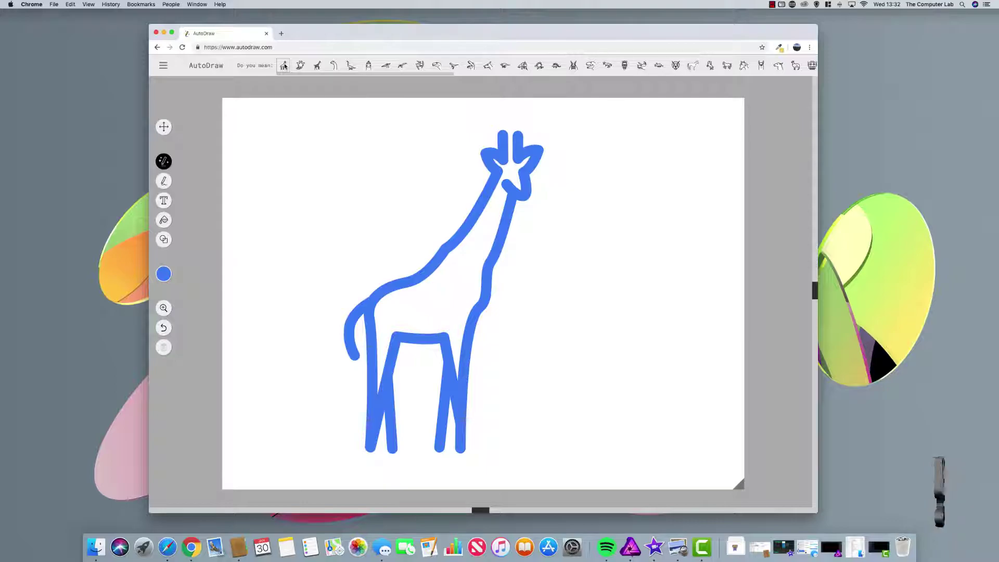
pyautogui.click(301, 65)
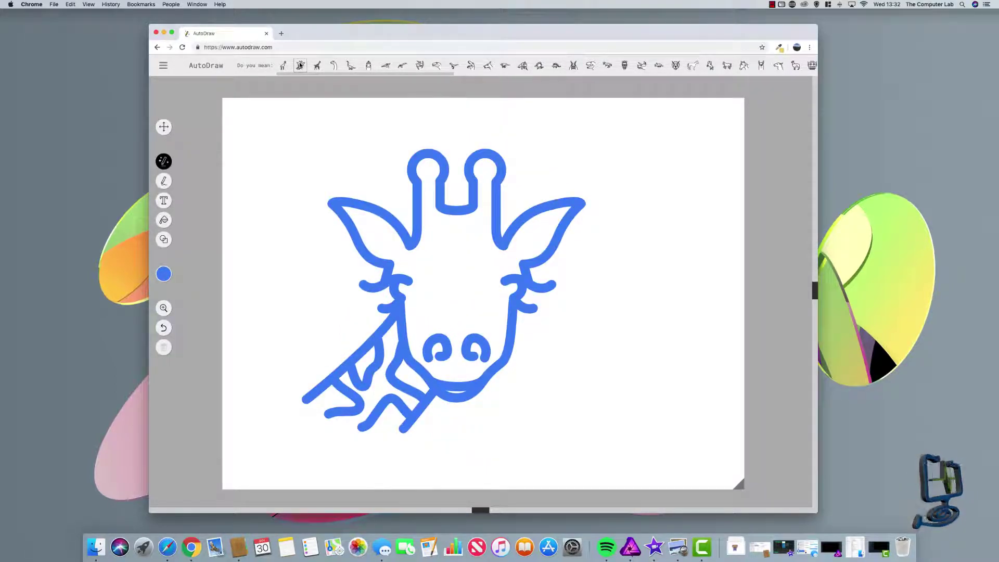
pyautogui.click(285, 66)
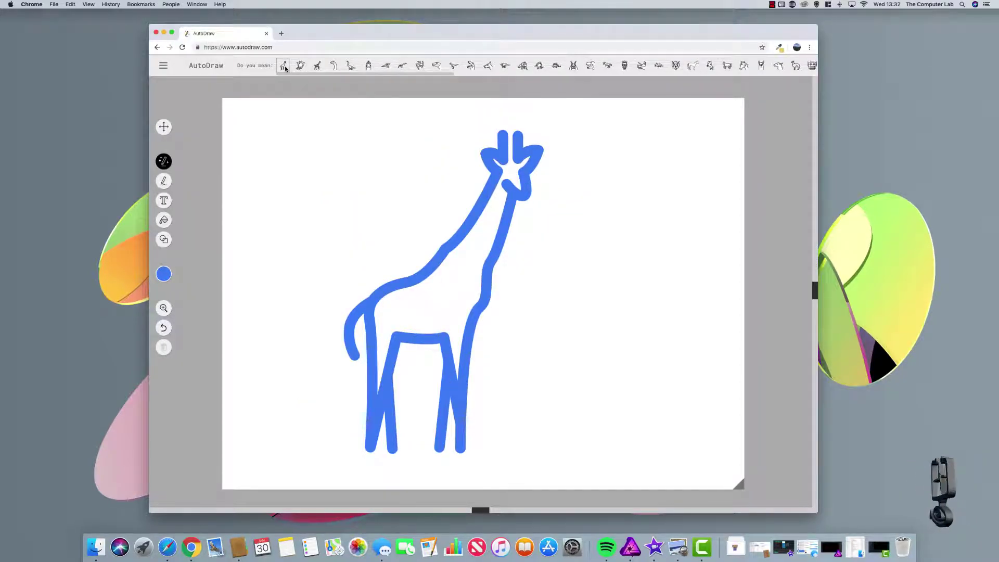
pyautogui.click(302, 67)
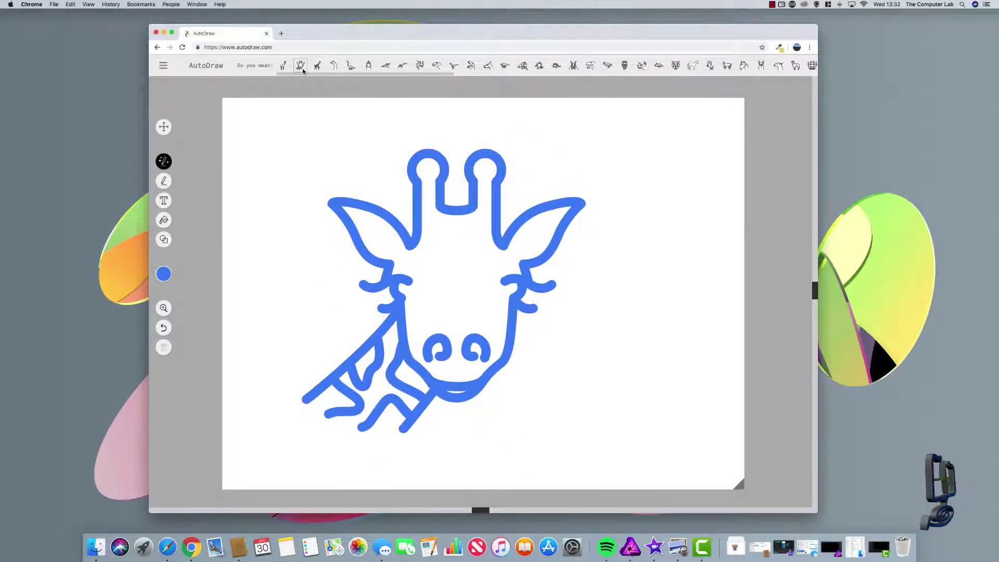
pyautogui.click(283, 66)
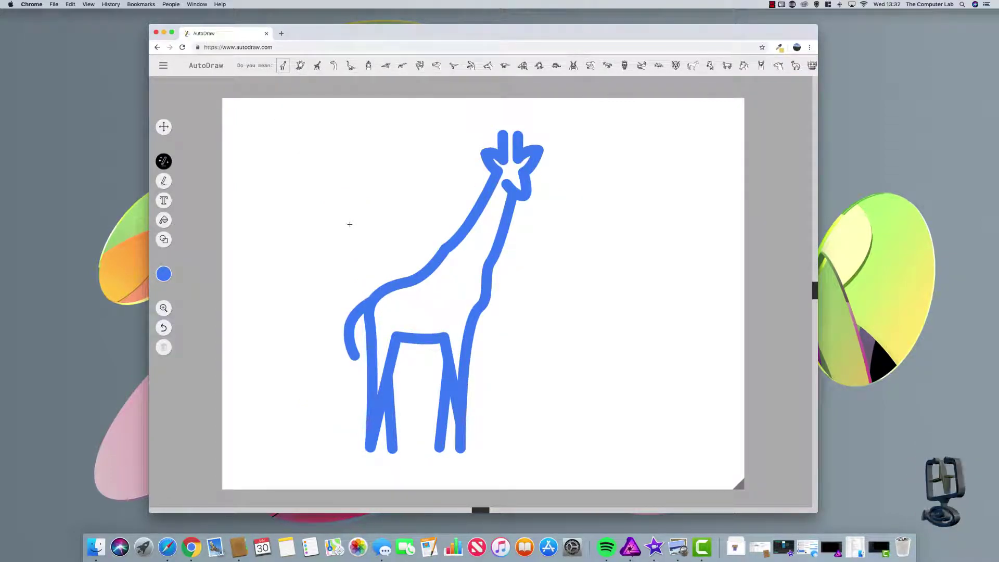
# - Fill the giraffe's body with yellow using the Fill tool
pyautogui.click(164, 226)
pyautogui.click(166, 278)
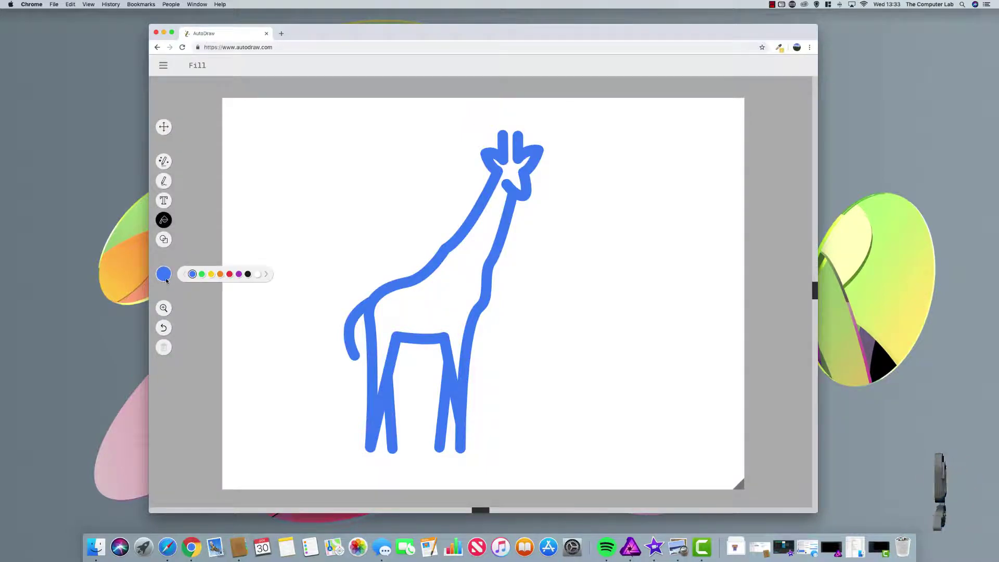
pyautogui.click(211, 274)
pyautogui.click(425, 307)
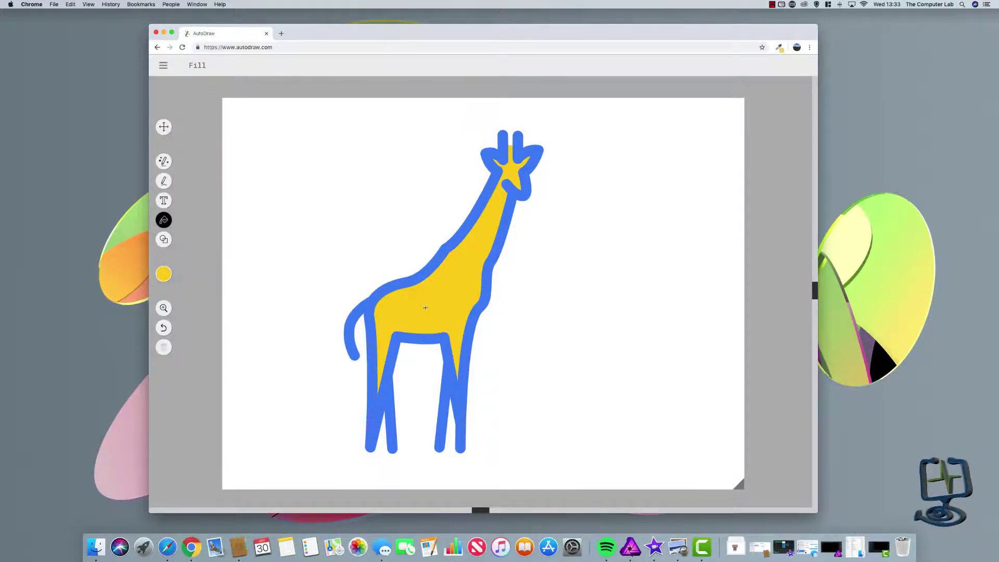
# - Draw black circles of varying sizes on the giraffe's body and neck
pyautogui.click(164, 239)
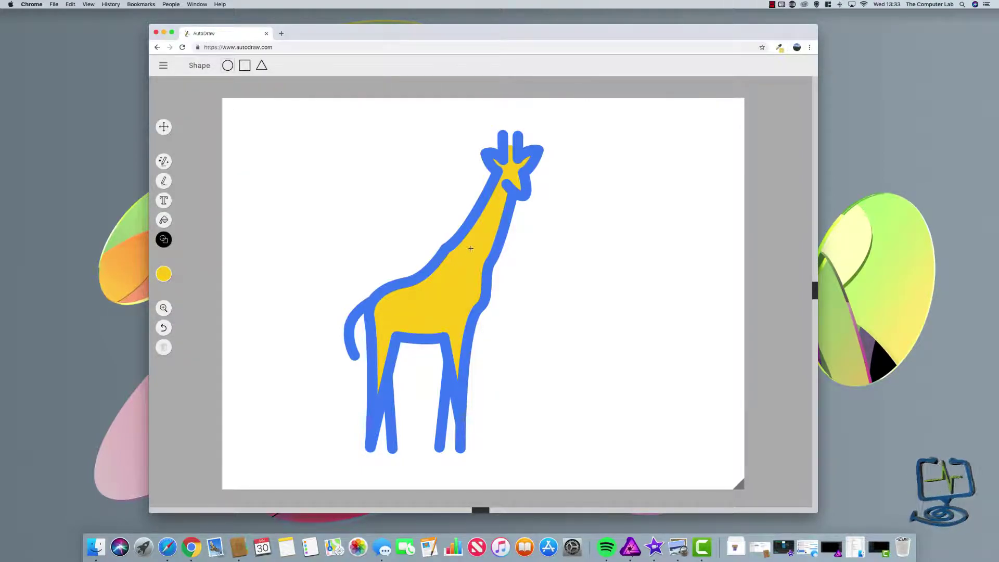
pyautogui.click(165, 277)
pyautogui.click(250, 274)
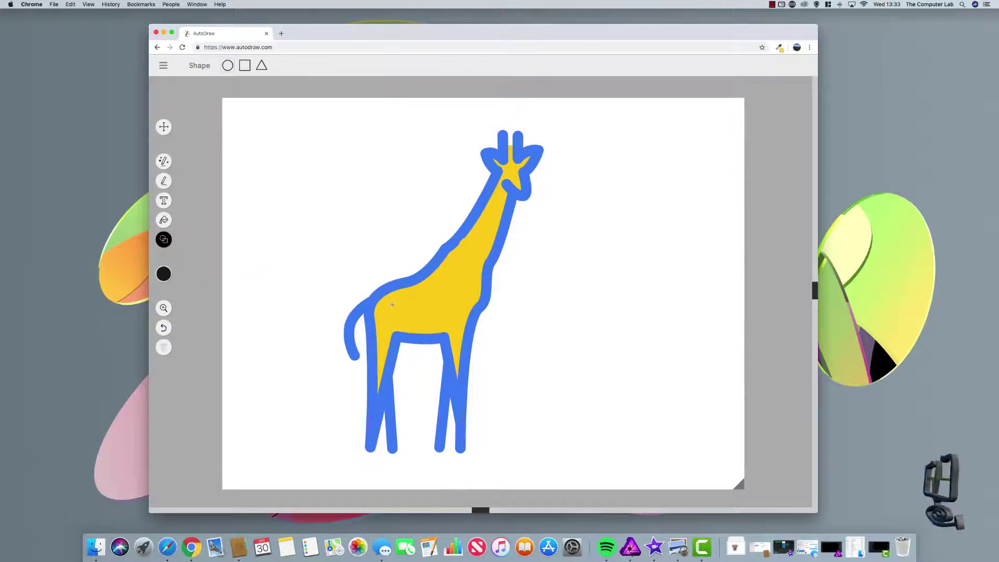
pyautogui.moveTo(393, 304); pyautogui.dragTo(394, 307)
pyautogui.click(431, 309)
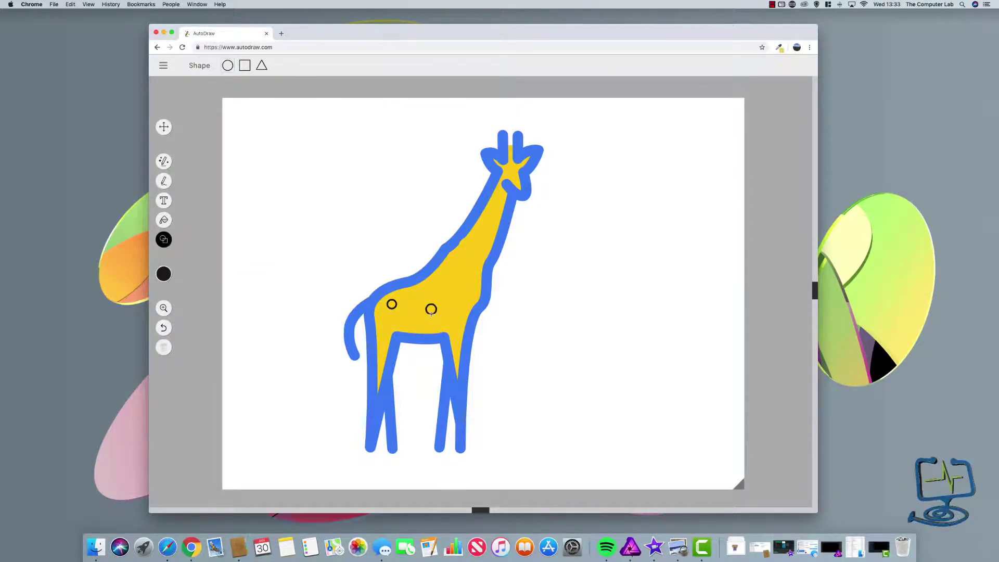
pyautogui.moveTo(452, 276); pyautogui.dragTo(461, 301)
pyautogui.click(410, 312)
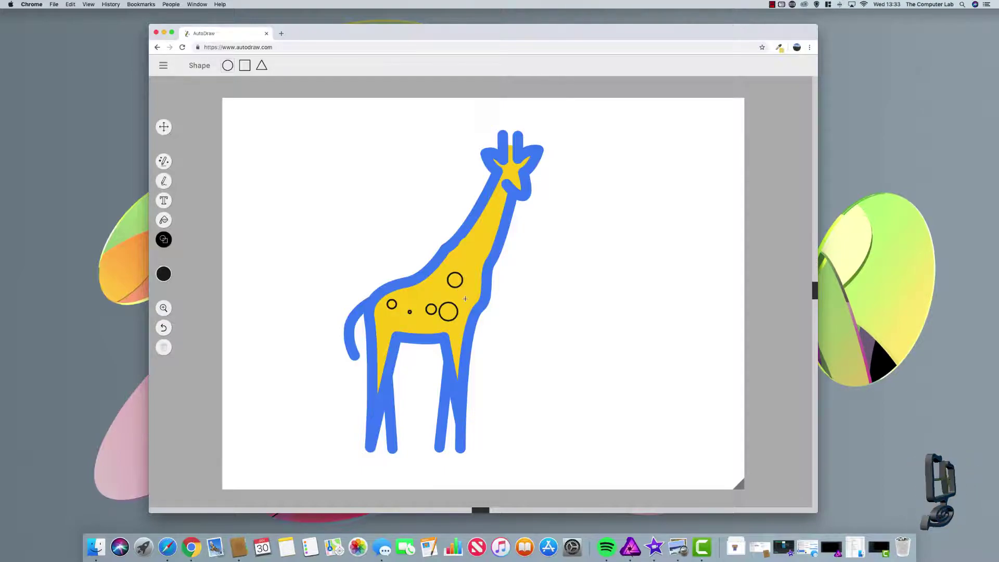
pyautogui.click(473, 235)
pyautogui.click(491, 218)
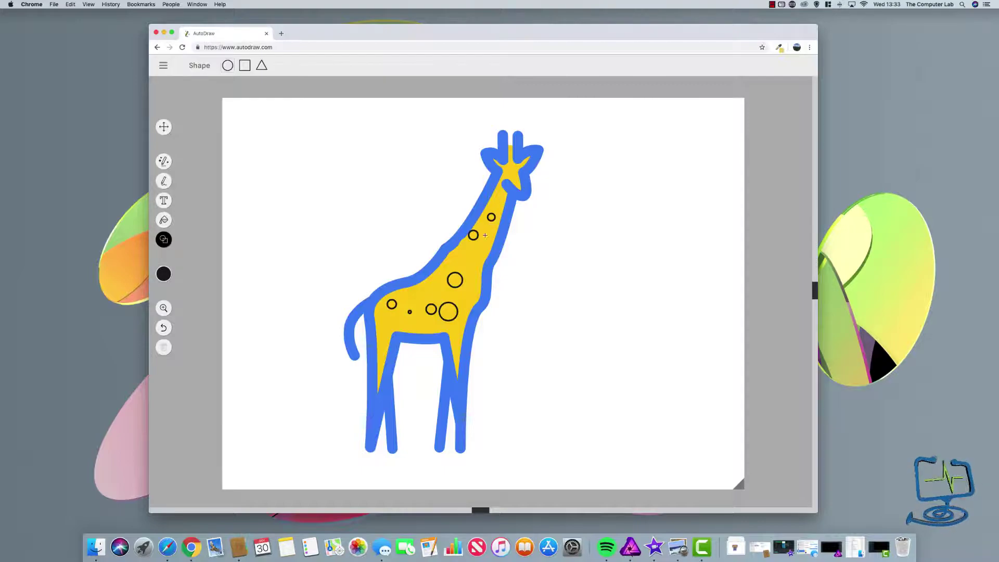
# - Fill each of the body and neck circles solid black
pyautogui.click(163, 220)
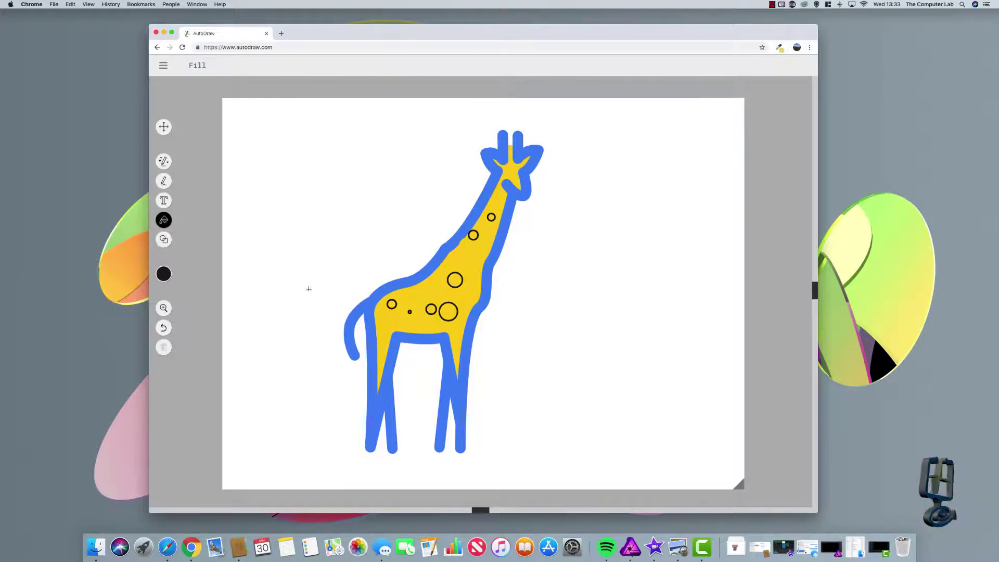
pyautogui.click(392, 304)
pyautogui.click(431, 310)
pyautogui.click(449, 311)
pyautogui.click(455, 280)
pyautogui.click(473, 235)
pyautogui.click(492, 217)
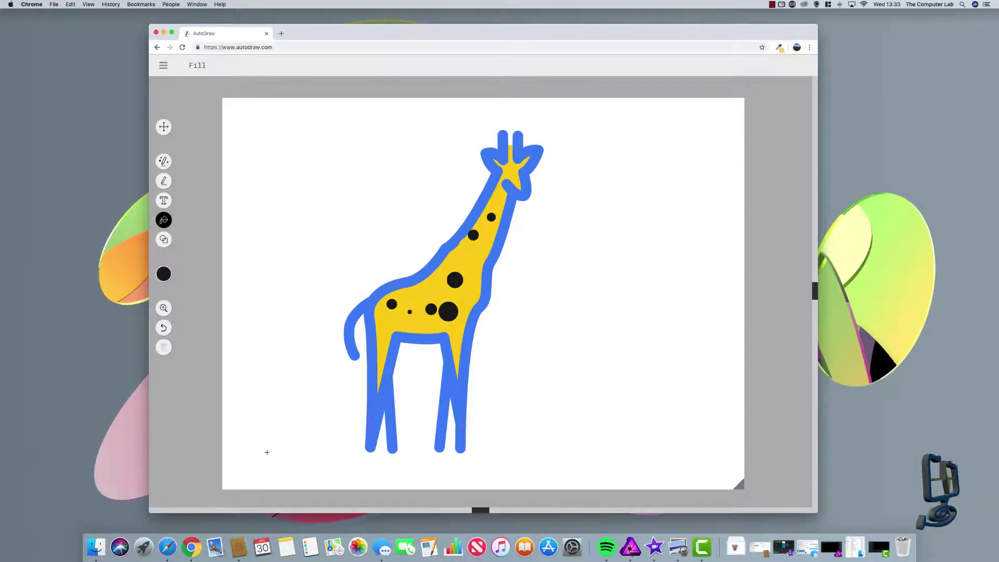
# - Close AutoDraw's side menu and reopen it to reach the Download option
pyautogui.click(165, 66)
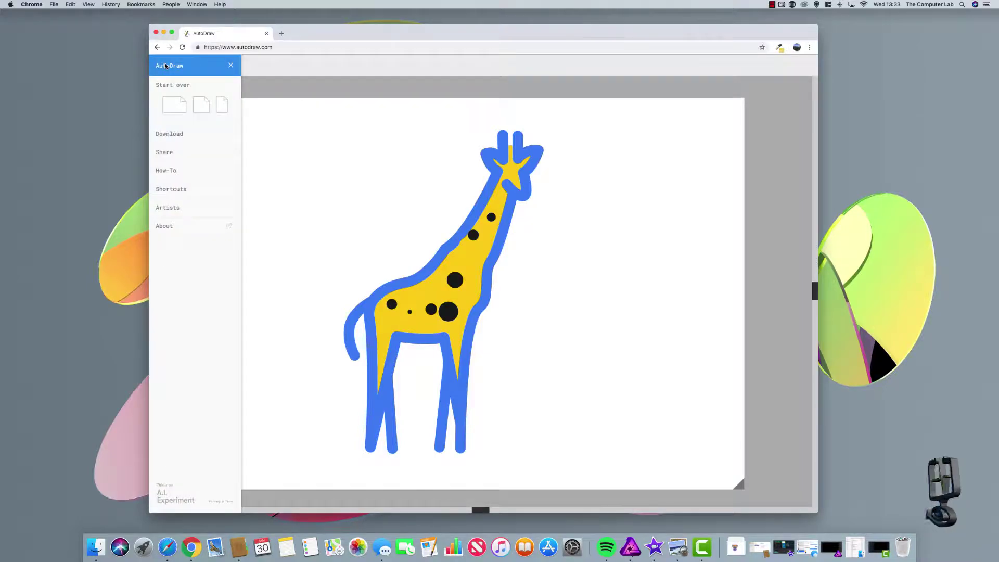
pyautogui.click(234, 67)
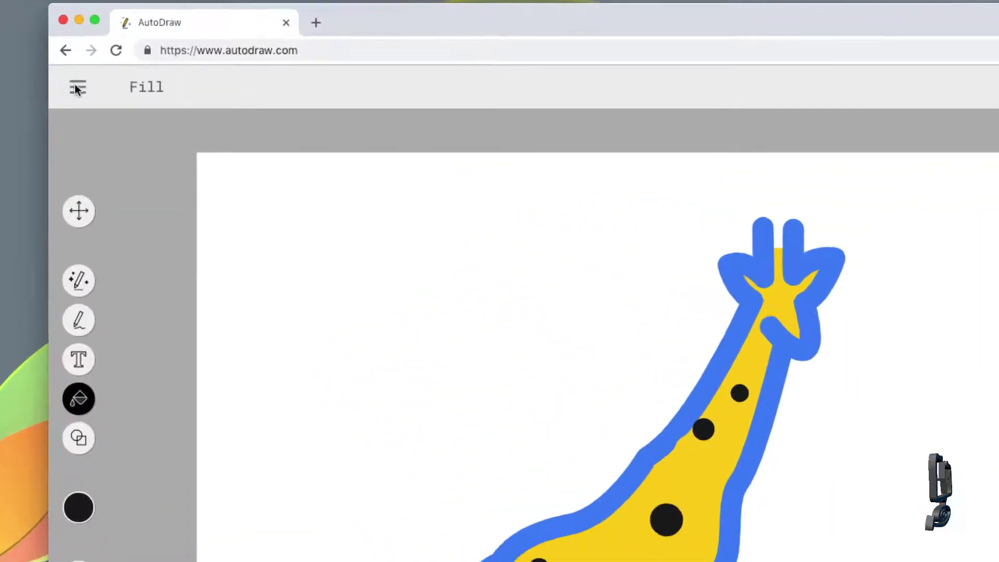
pyautogui.click(74, 88)
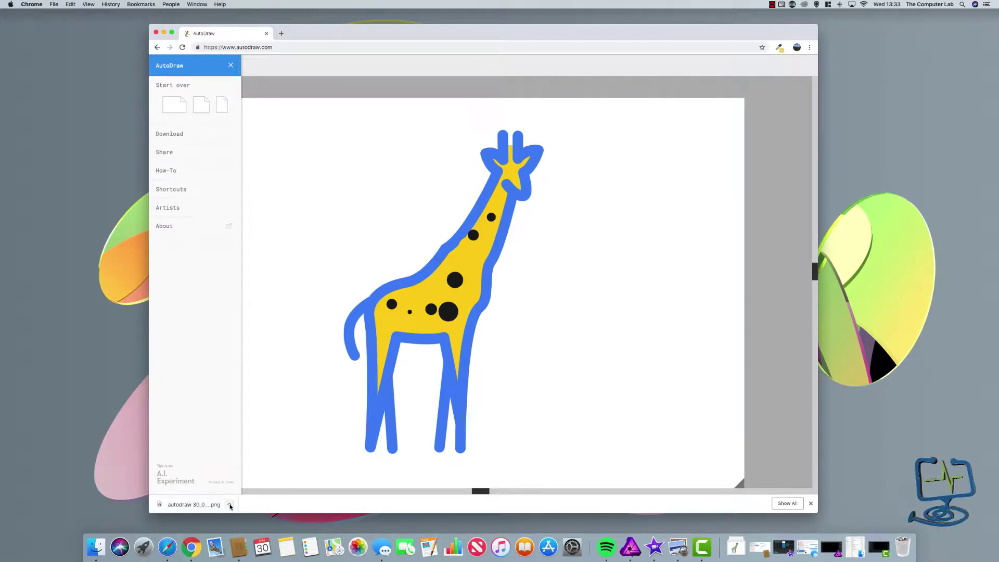
# - Open the downloaded giraffe PNG in Preview, minimise it and Chrome, then restore and close it
pyautogui.click(195, 504)
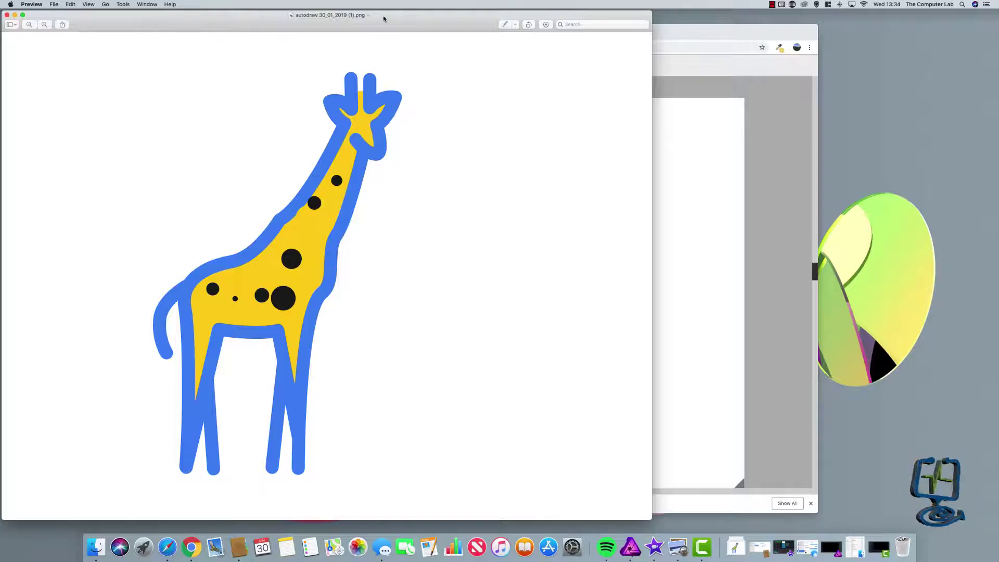
pyautogui.moveTo(378, 13); pyautogui.dragTo(551, 14)
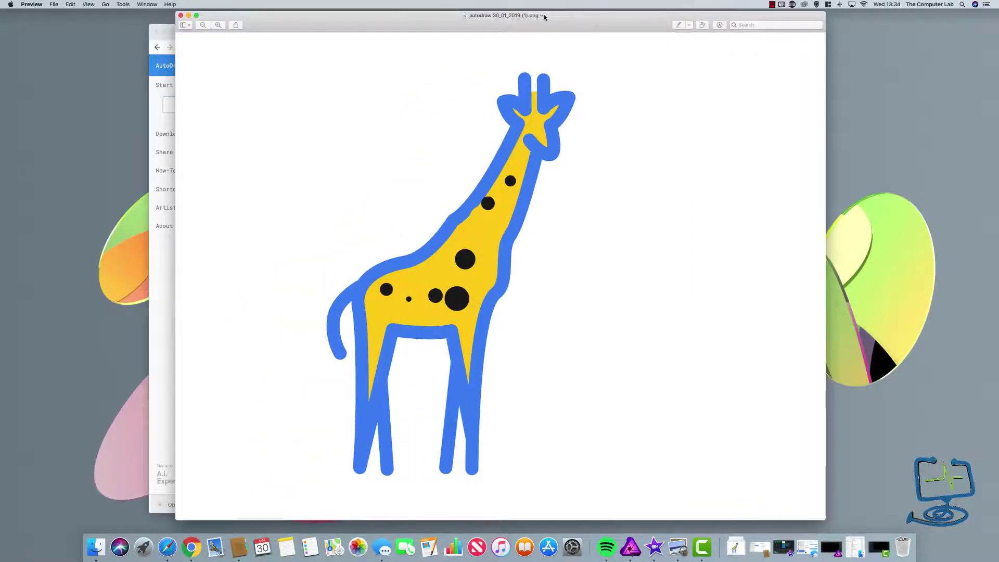
pyautogui.click(188, 16)
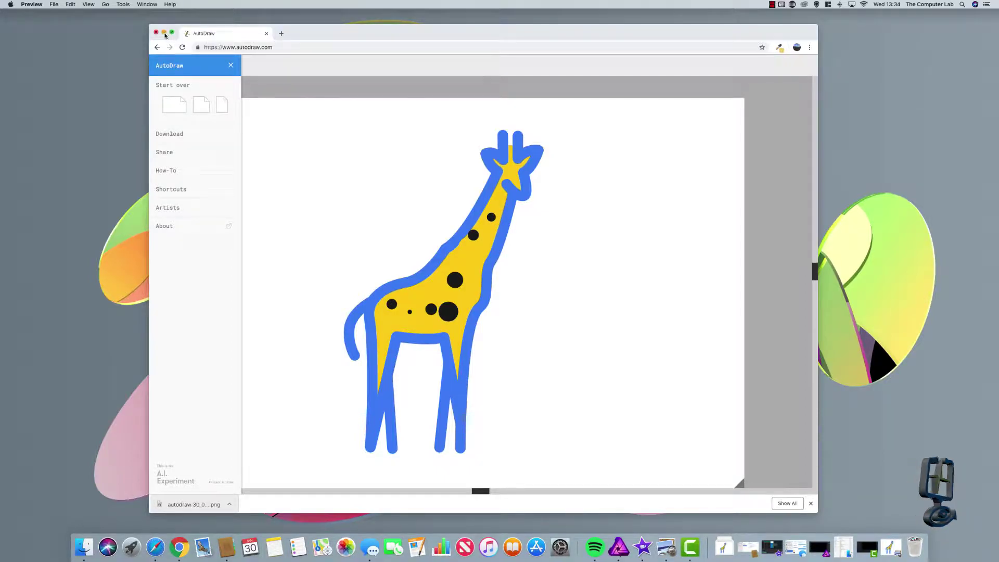
pyautogui.click(164, 32)
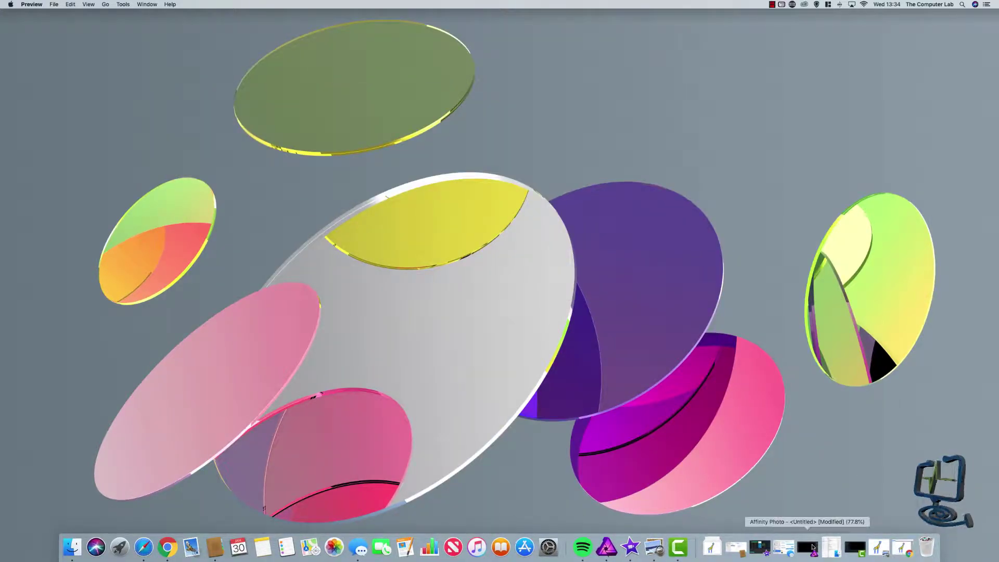
pyautogui.click(880, 547)
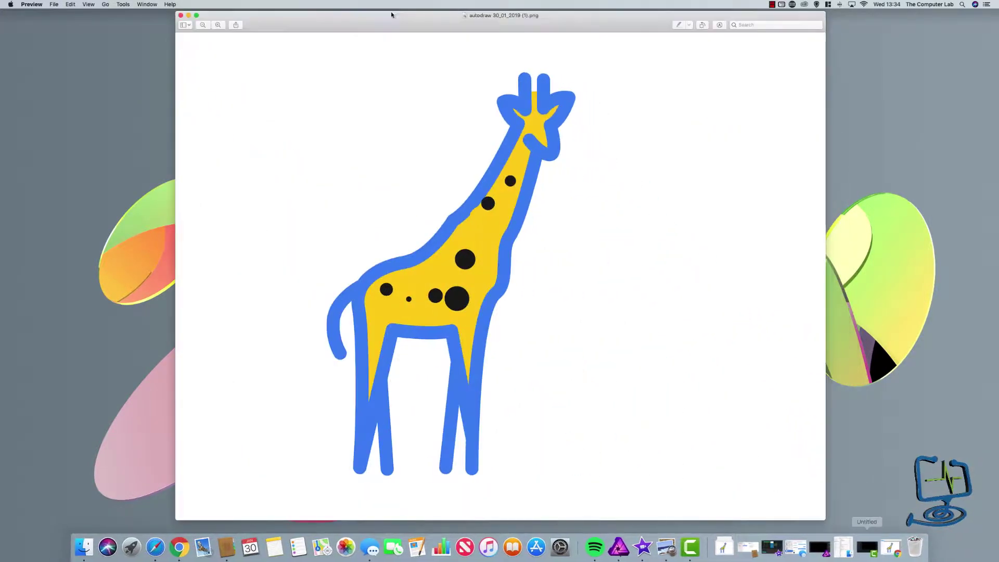
pyautogui.click(182, 17)
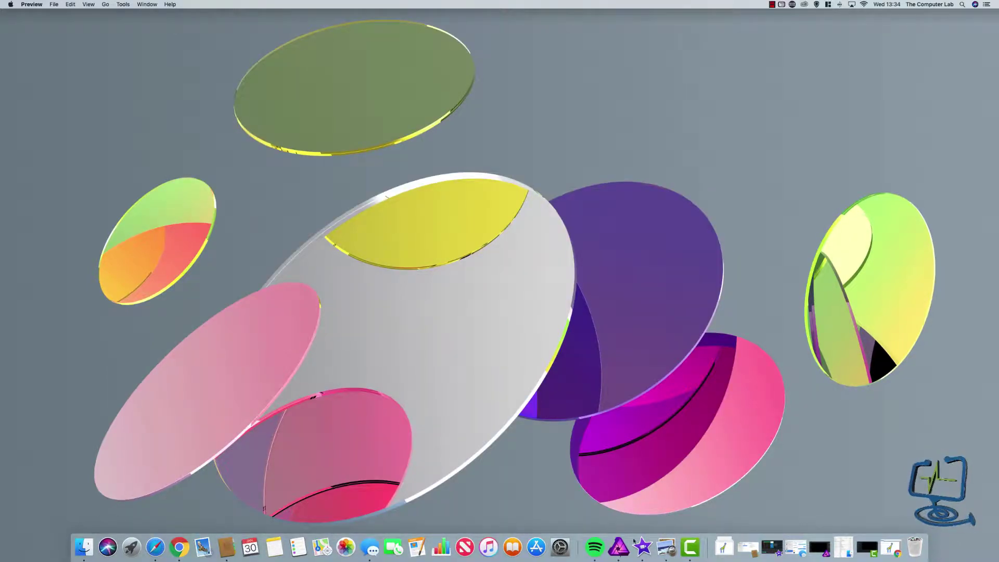
# - Download the giraffe drawing again from AutoDraw and show it in Finder
pyautogui.click(890, 547)
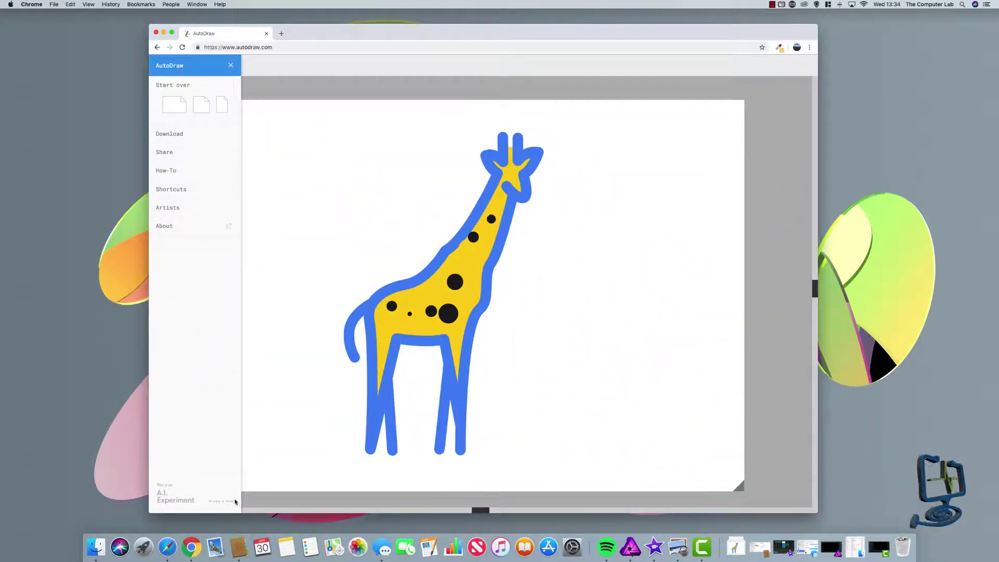
pyautogui.click(177, 135)
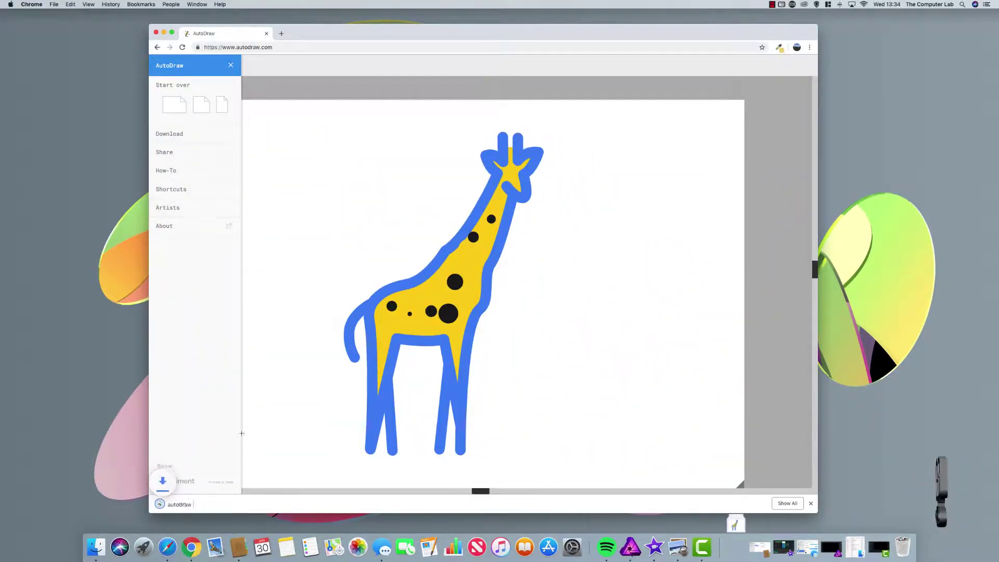
pyautogui.click(228, 505)
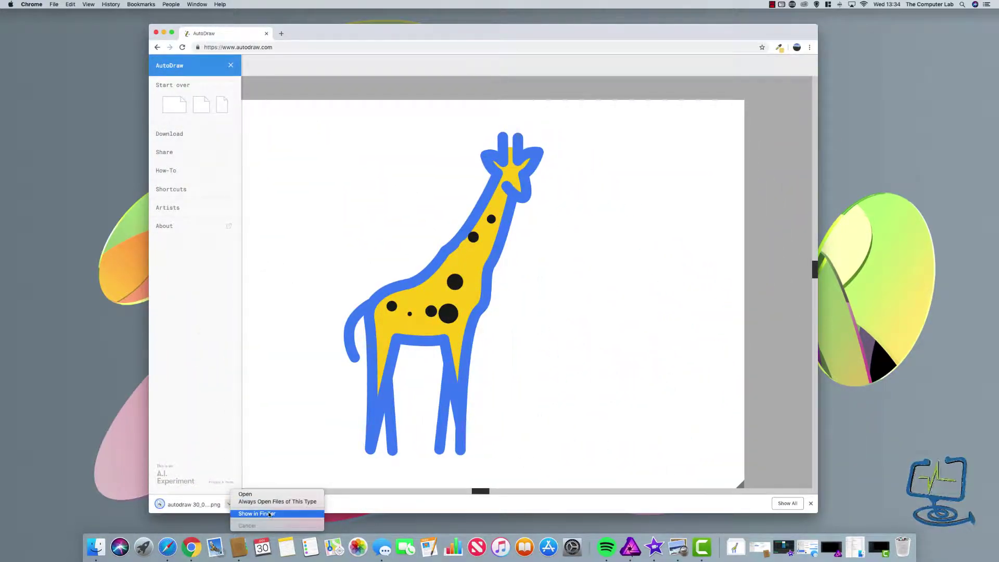
pyautogui.click(257, 514)
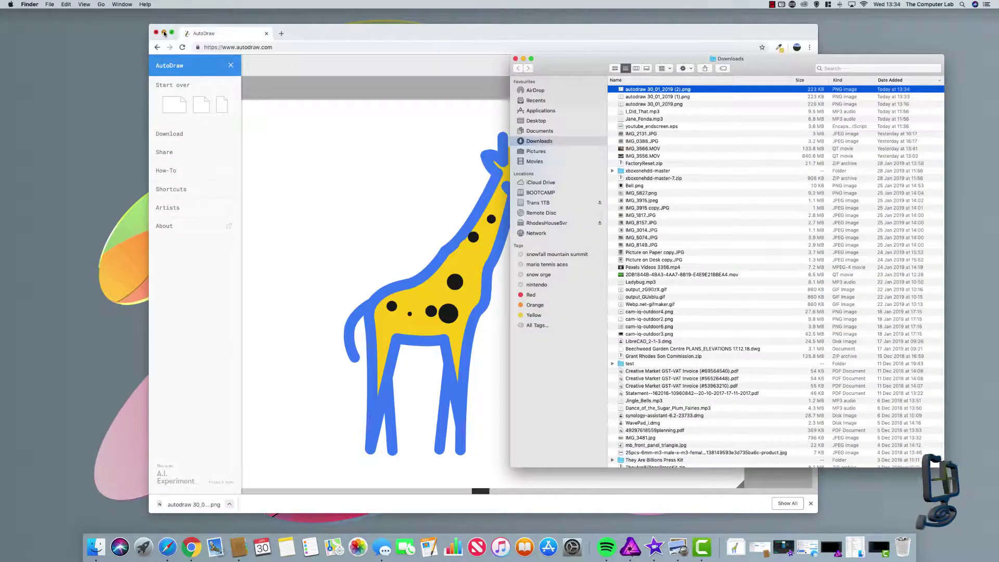
# - Bring up the actions for autodraw 30_01_2019 (1).png in the Downloads folder
pyautogui.click(163, 32)
pyautogui.moveTo(624, 58); pyautogui.dragTo(470, 51)
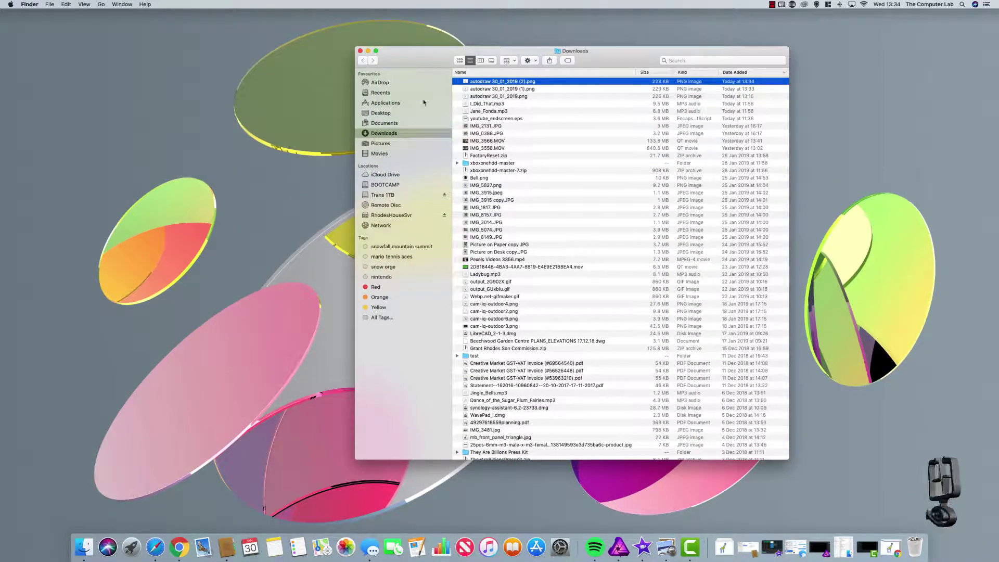
pyautogui.click(508, 88)
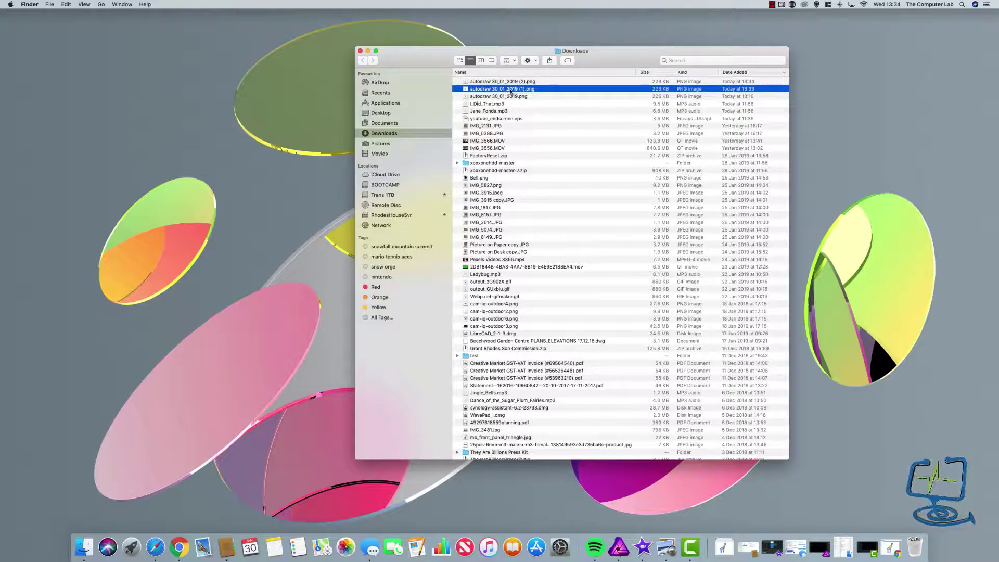
pyautogui.rightClick(494, 89)
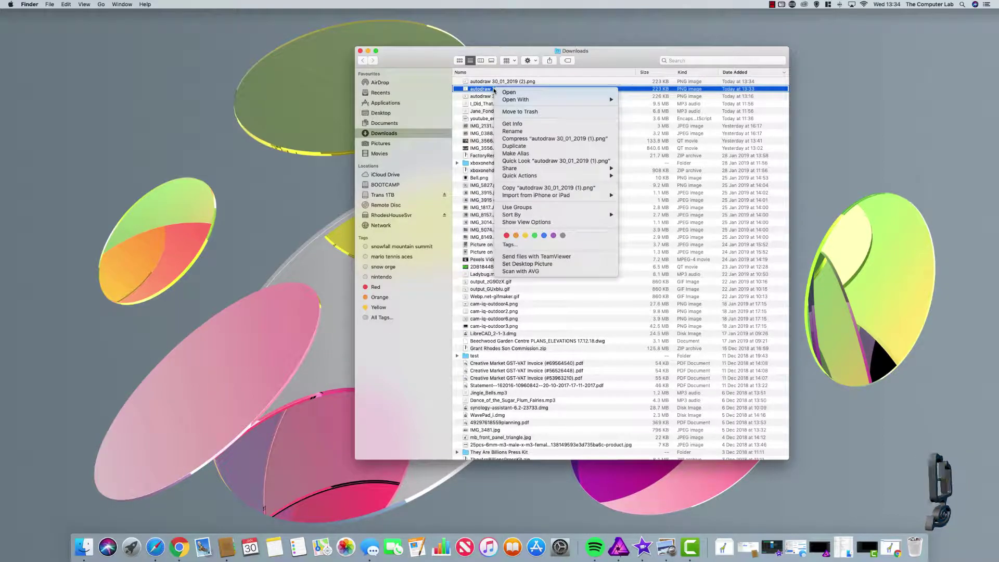
# - Open autodraw 30_01_2019 (1).png in Preview, close Finder, and centre and widen the window
pyautogui.moveTo(573, 99)
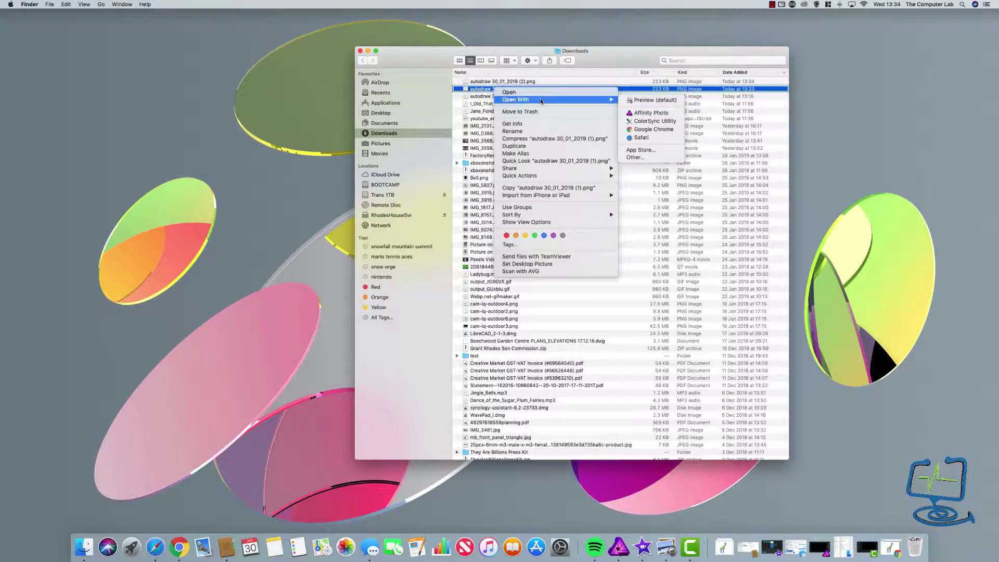
pyautogui.click(651, 101)
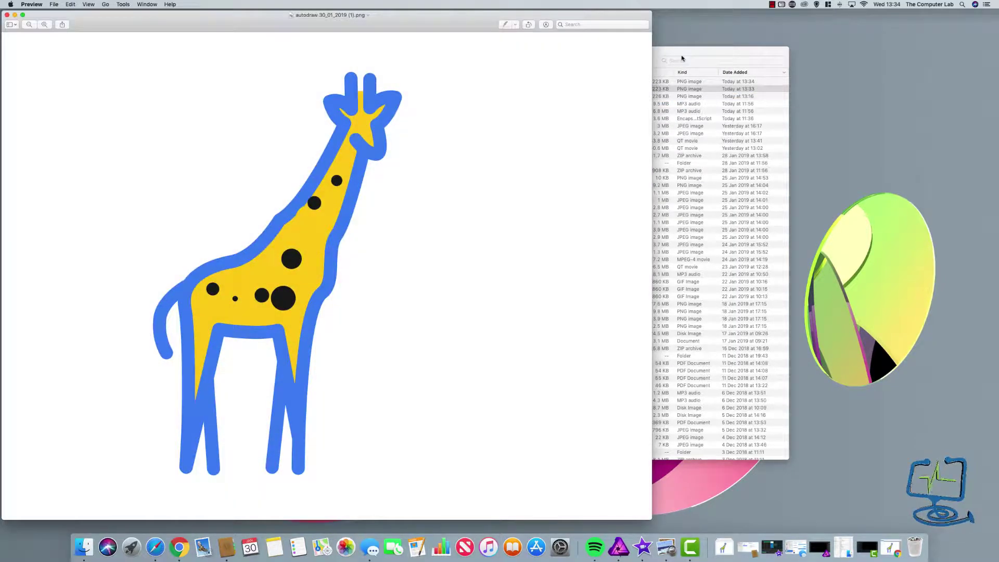
pyautogui.click(676, 55)
pyautogui.click(360, 50)
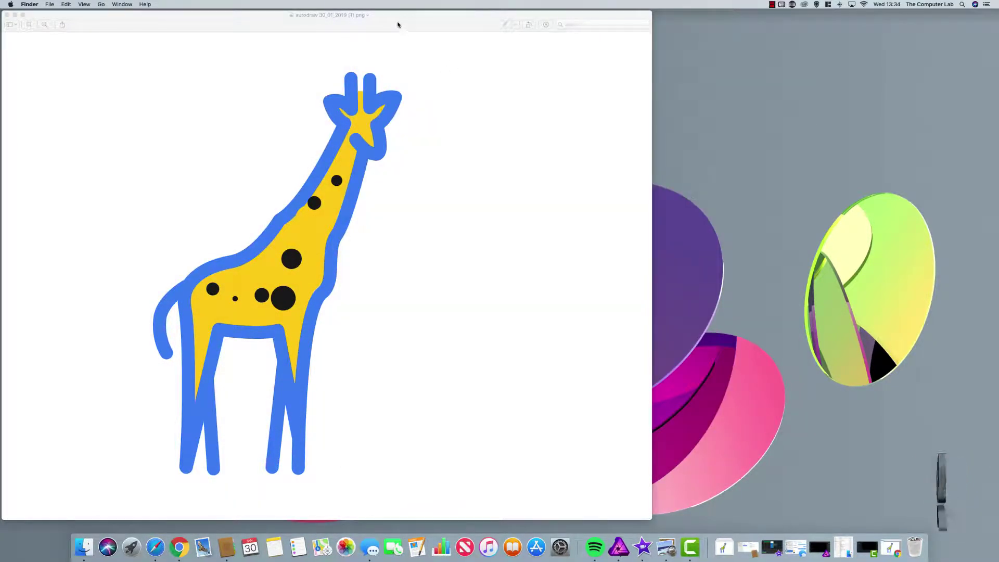
pyautogui.moveTo(399, 22); pyautogui.dragTo(564, 29)
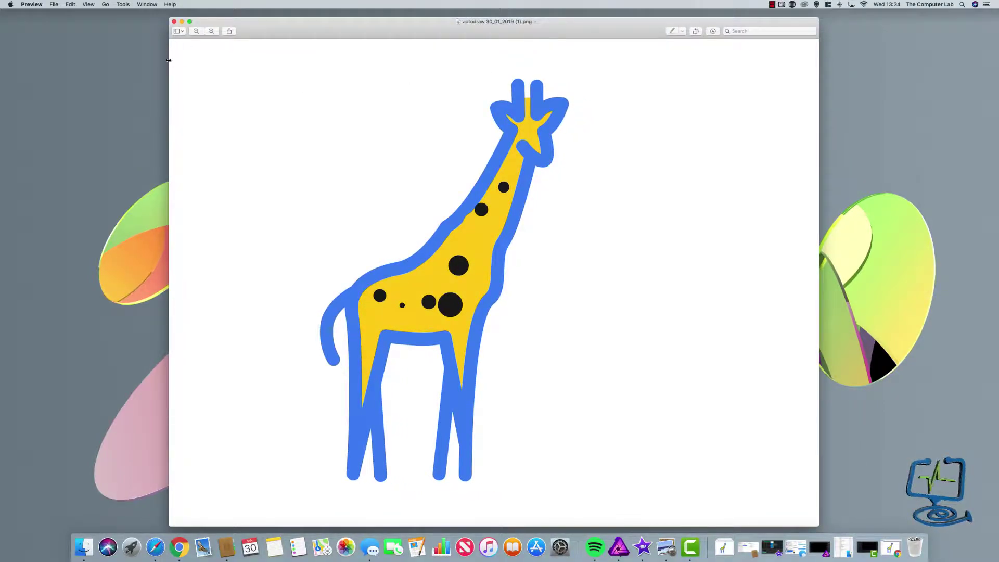
pyautogui.moveTo(164, 72); pyautogui.dragTo(99, 76)
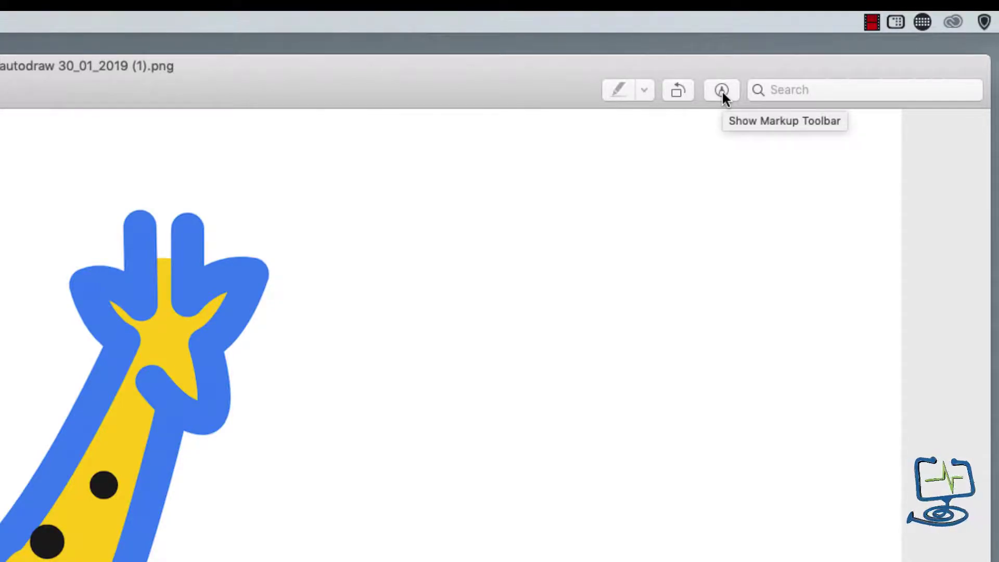
# - Use Markup's Instant Alpha to select the white background around the giraffe
pyautogui.click(722, 89)
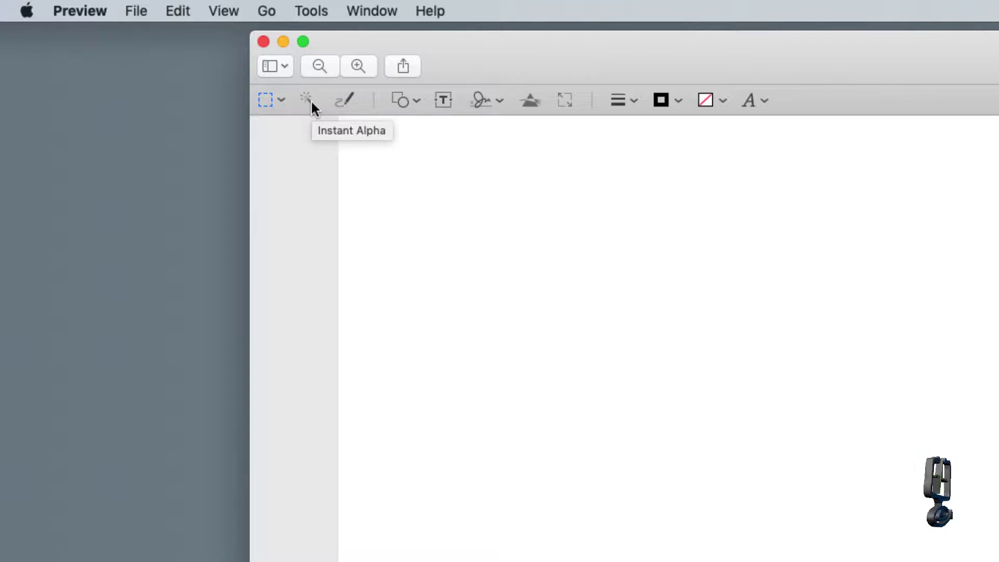
pyautogui.click(308, 99)
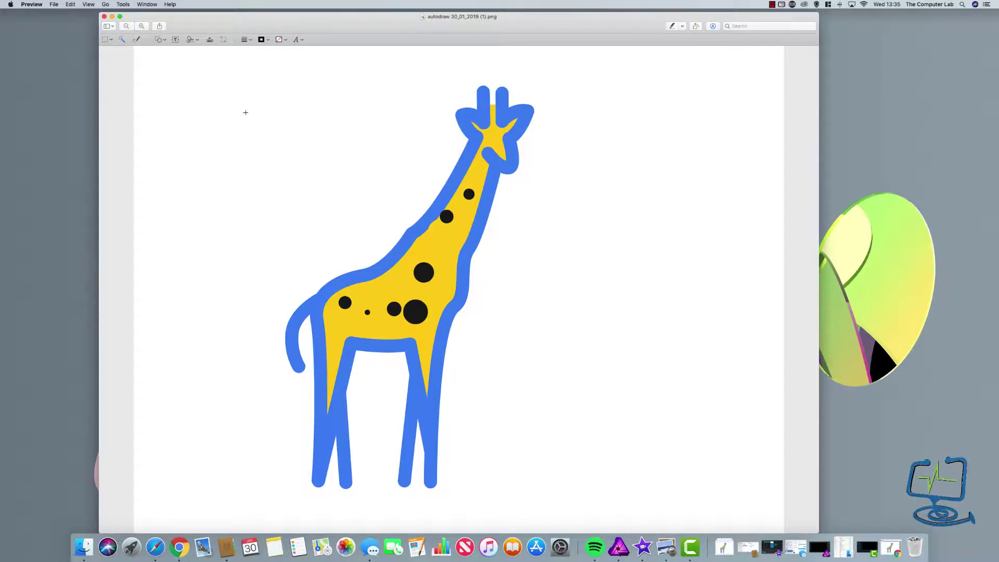
pyautogui.moveTo(246, 112); pyautogui.dragTo(246, 121)
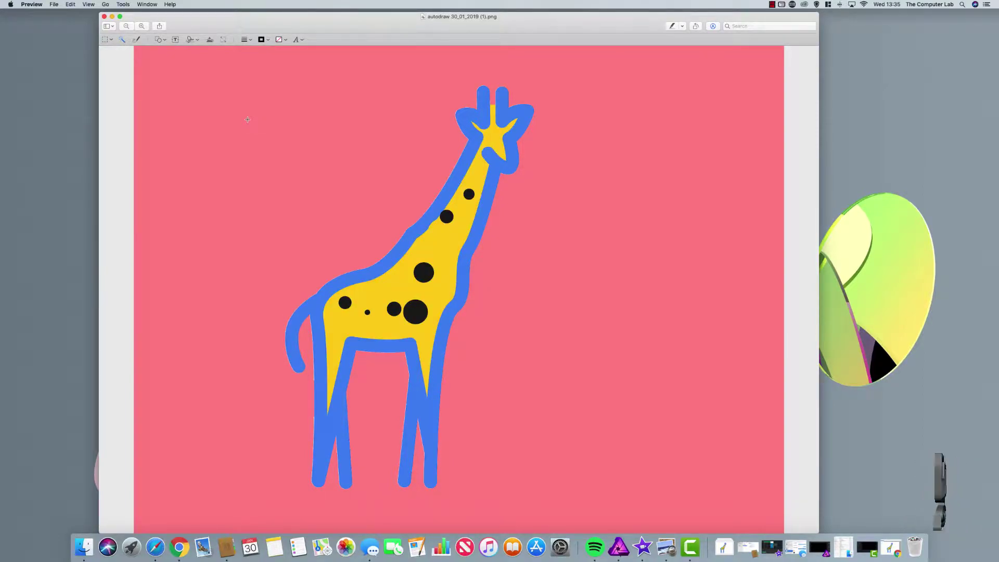
pyautogui.moveTo(247, 119)
pyautogui.mouseDown()
pyautogui.moveTo(248, 128)
pyautogui.moveTo(247, 118)
pyautogui.mouseUp()
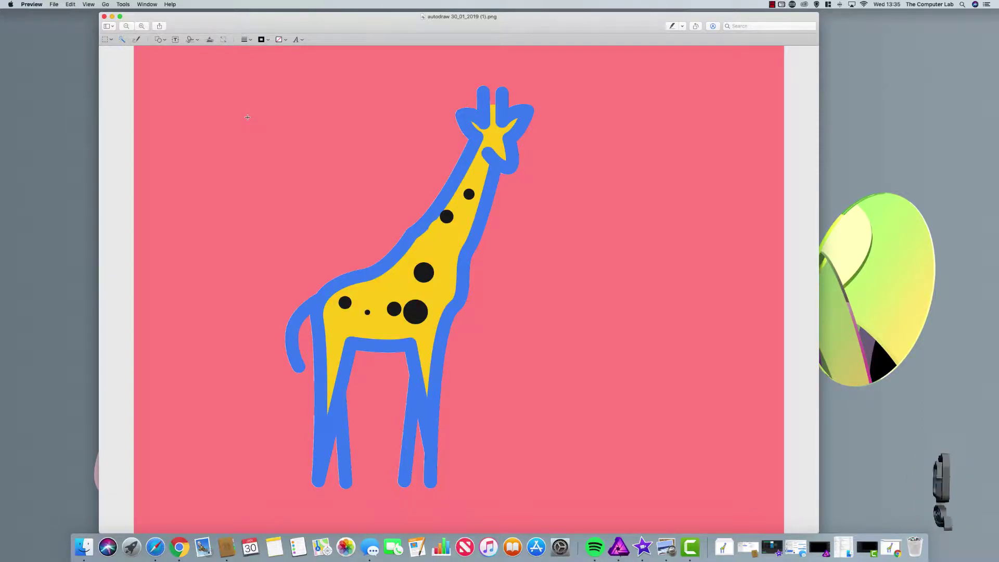
pyautogui.moveTo(248, 117); pyautogui.dragTo(246, 116)
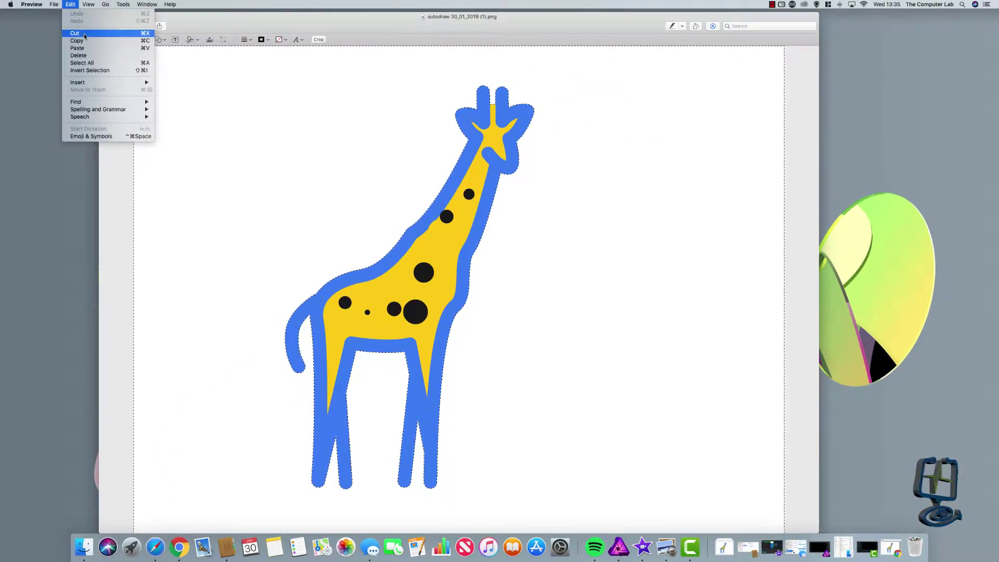
# - Cut the selected background and export the image as a transparent PNG named 'my drawing 1'
pyautogui.click(85, 33)
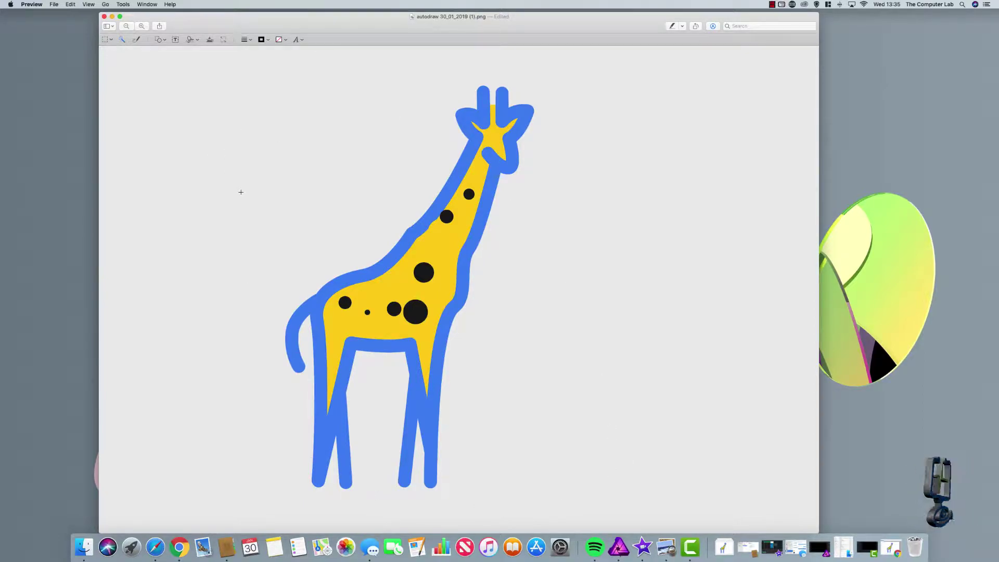
pyautogui.click(56, 5)
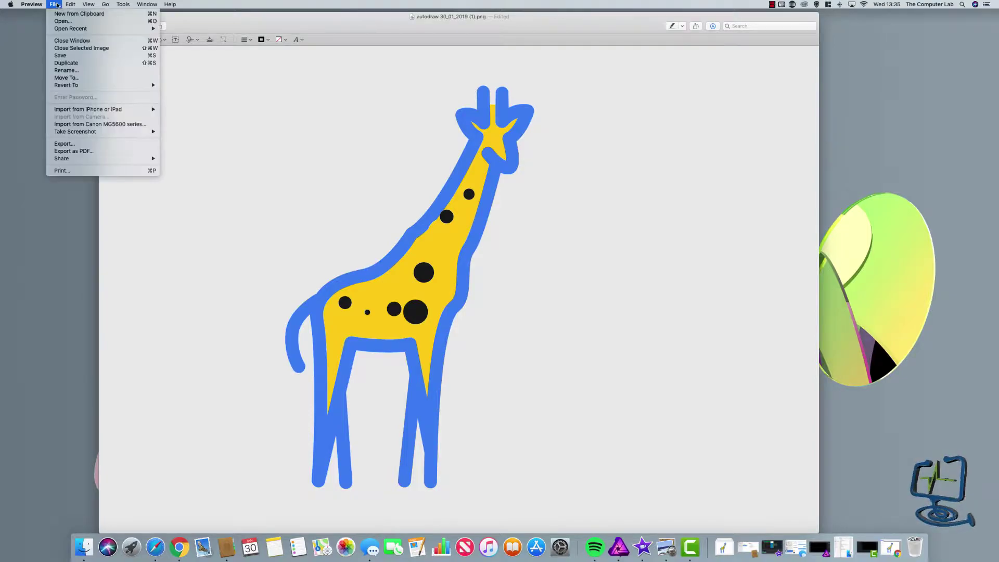
pyautogui.click(86, 144)
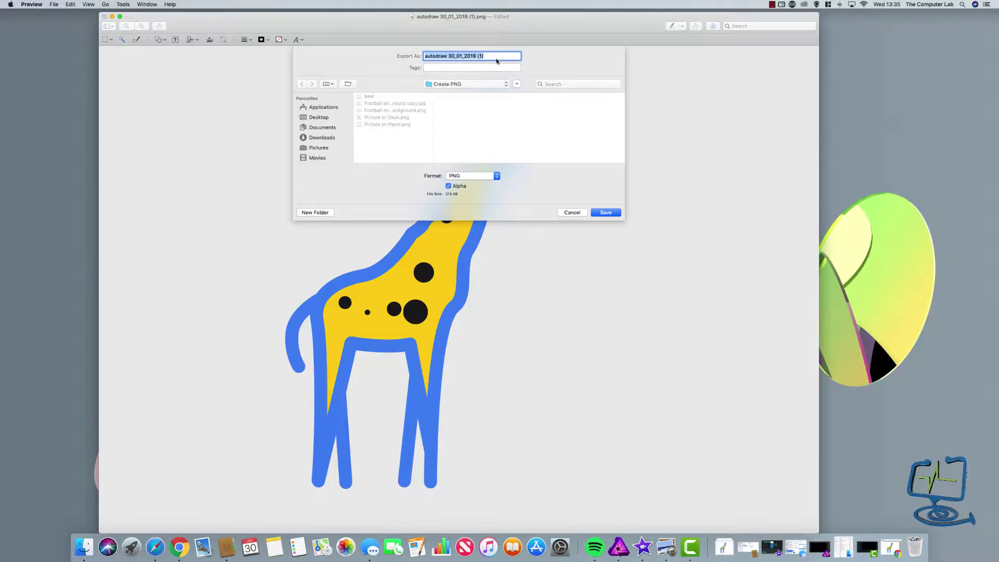
pyautogui.write('my ')
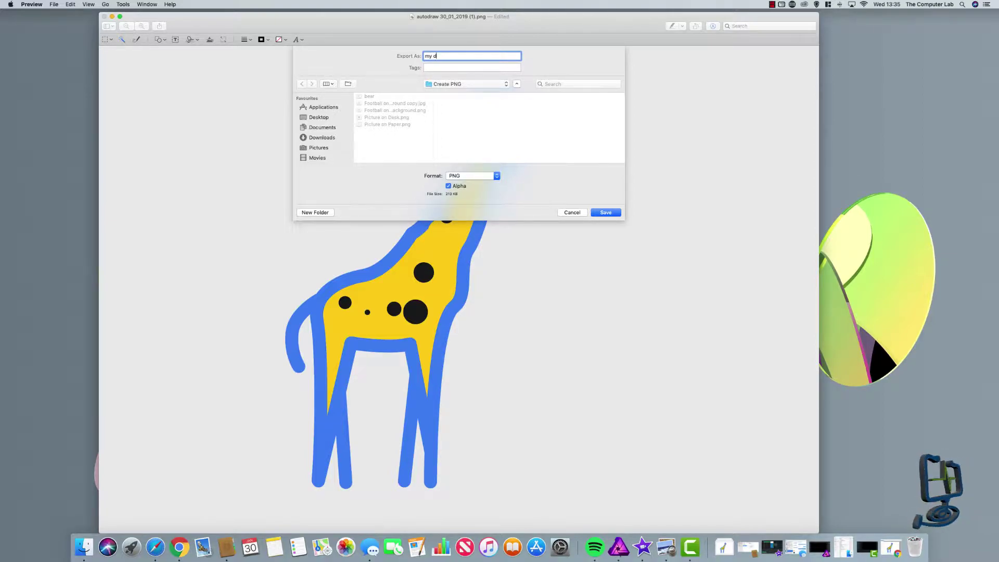
pyautogui.write('drawing 1')
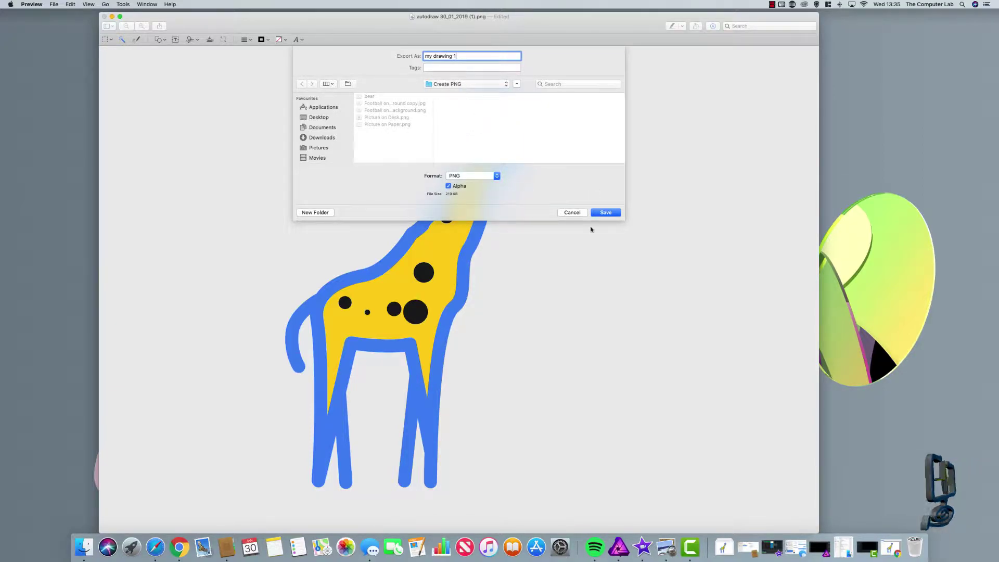
pyautogui.click(606, 213)
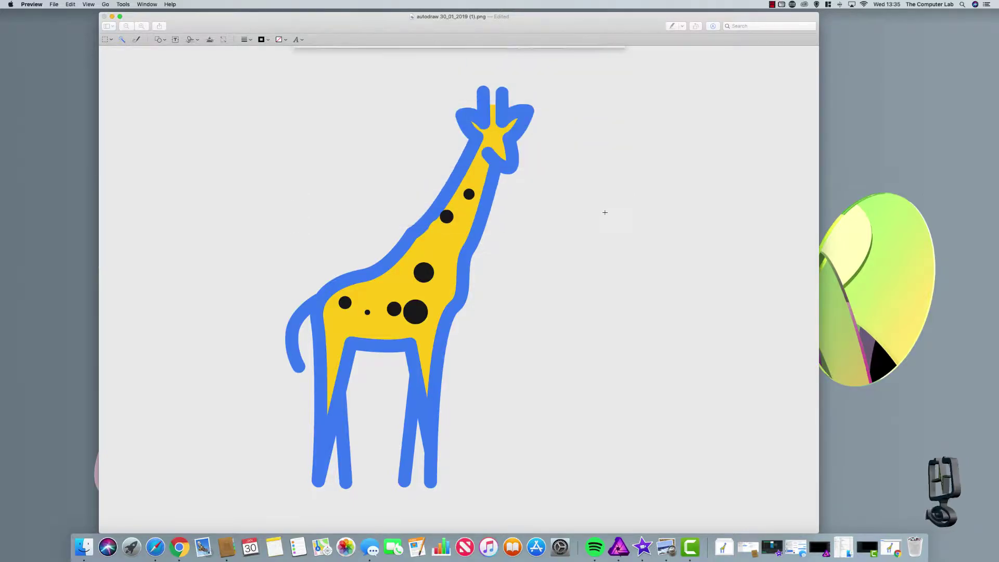
# - Quick Look 'my drawing 1' in Pictures > Create PNG to confirm the giraffe's transparent background
pyautogui.click(111, 16)
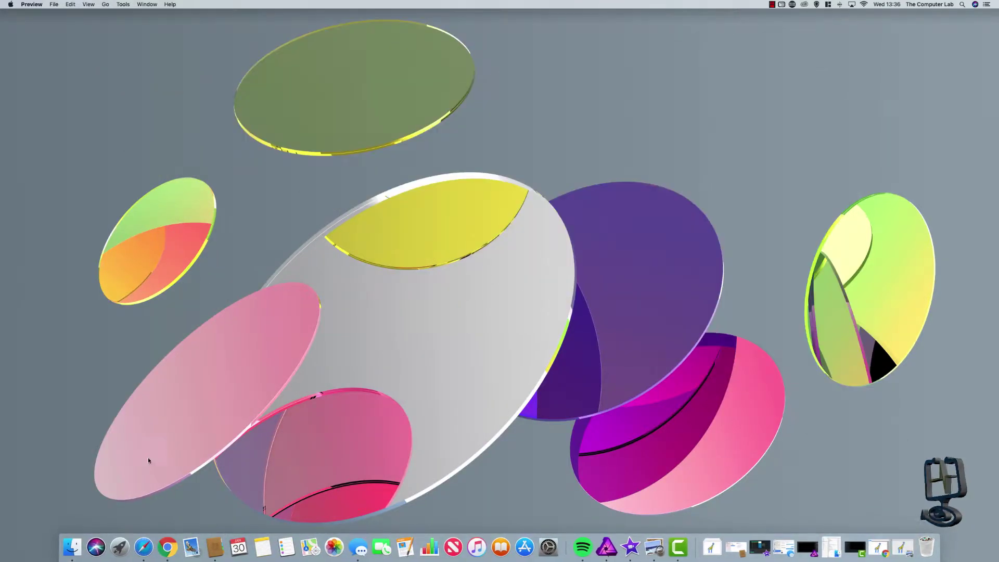
pyautogui.click(73, 547)
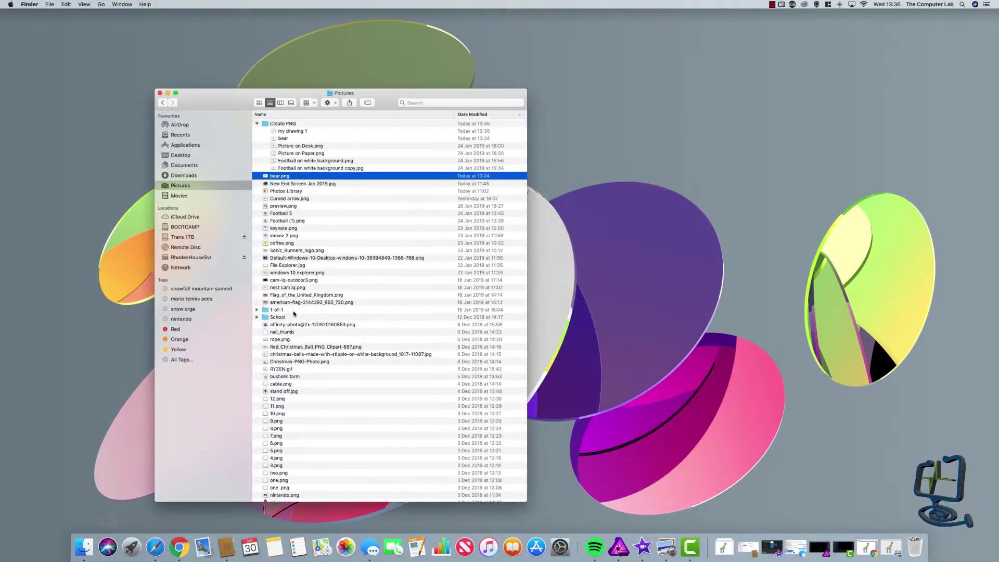
pyautogui.click(289, 133)
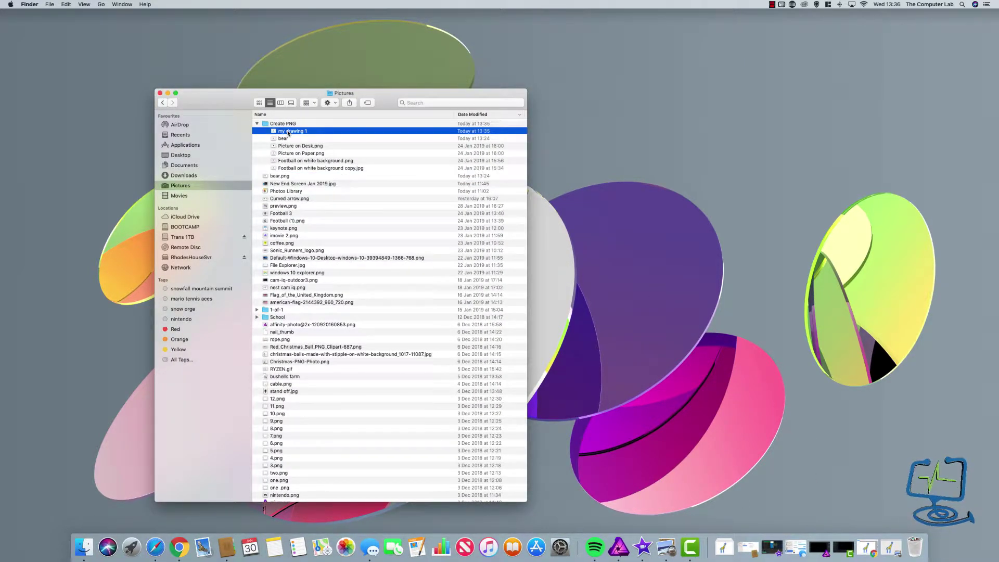
pyautogui.press('space')
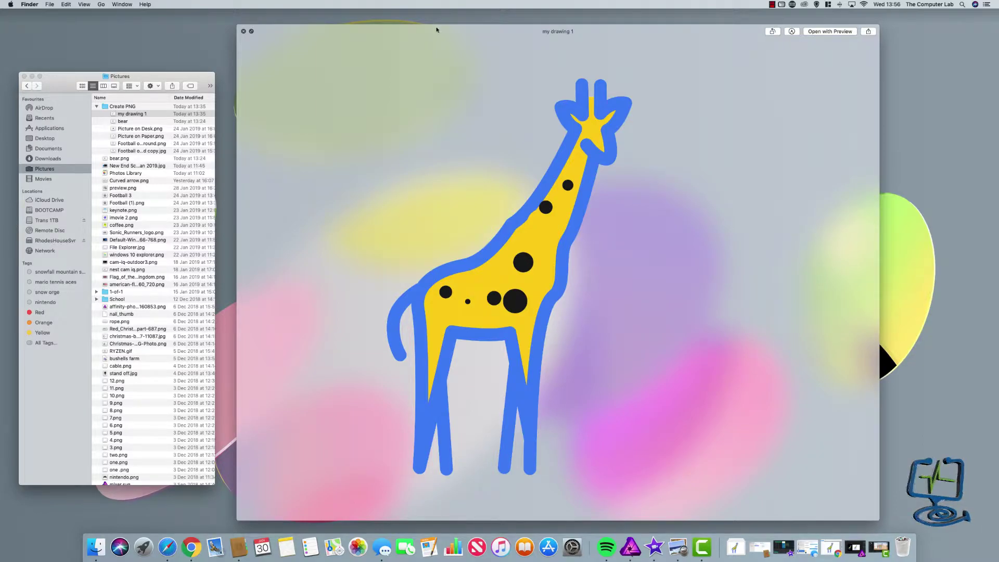
pyautogui.moveTo(436, 30)
pyautogui.mouseDown()
pyautogui.moveTo(473, 28)
pyautogui.moveTo(413, 29)
pyautogui.moveTo(441, 27)
pyautogui.mouseUp()
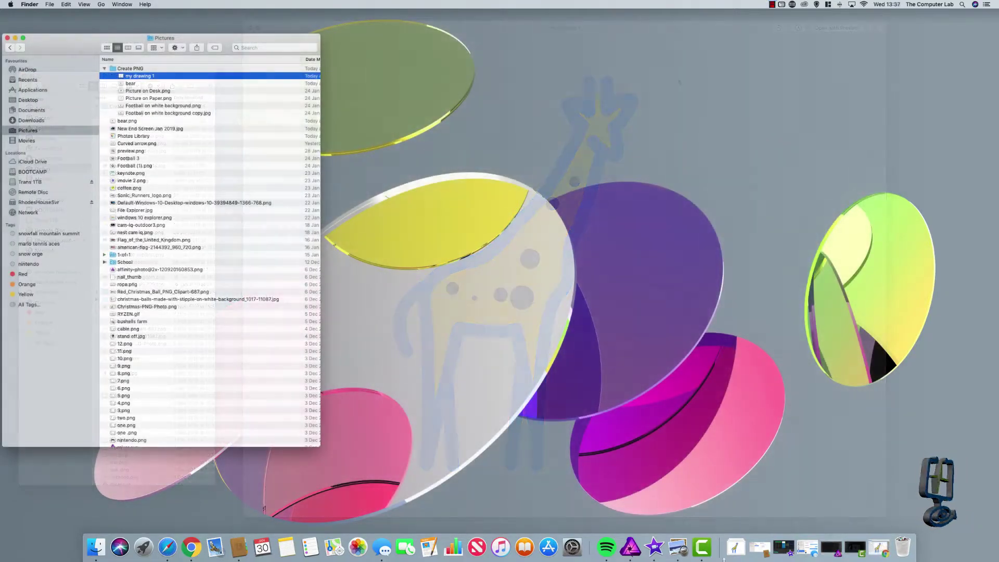
# - Arrange the Affinity Photo window beside Finder and zoom the black canvas to 50%
pyautogui.click(630, 547)
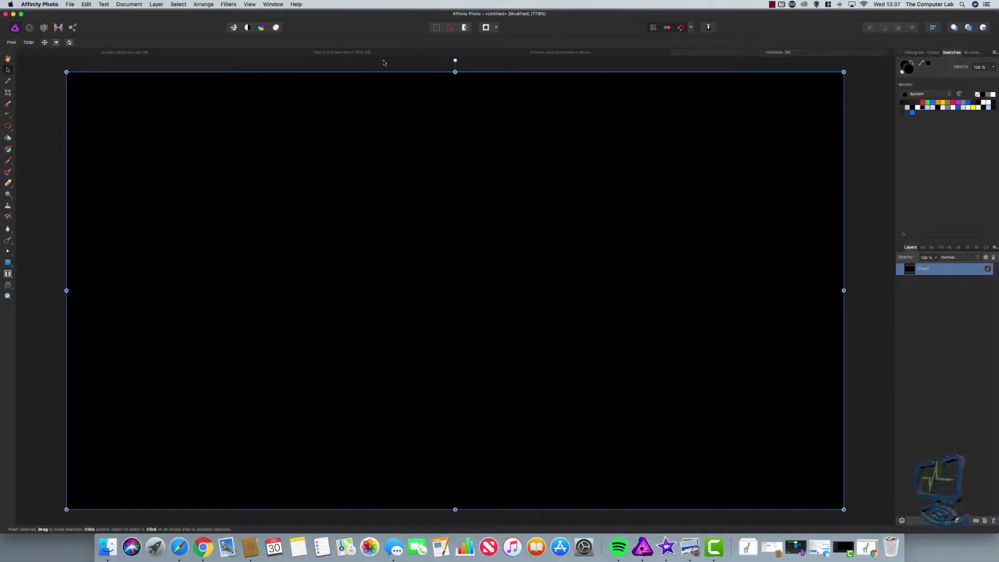
pyautogui.moveTo(1, 32); pyautogui.dragTo(178, 31)
pyautogui.moveTo(327, 19); pyautogui.dragTo(352, 19)
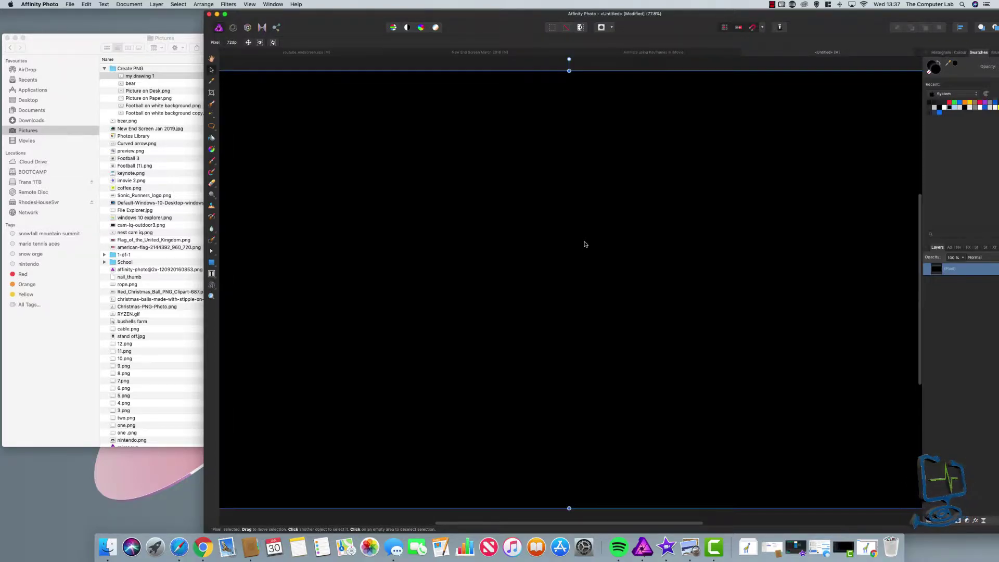
pyautogui.press('super+minus')
pyautogui.press('super+minus')
pyautogui.press('super+minus')
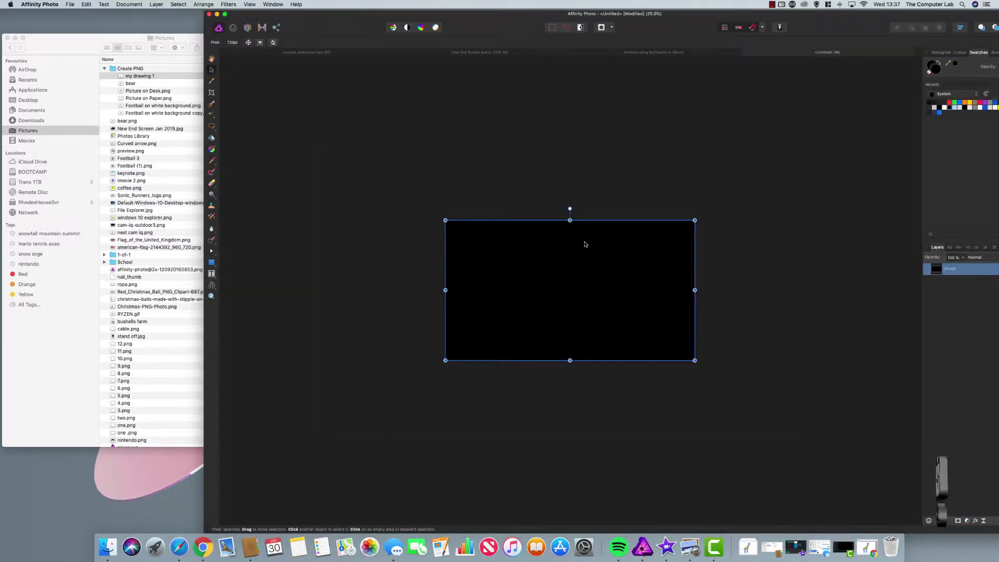
pyautogui.press('super+plus')
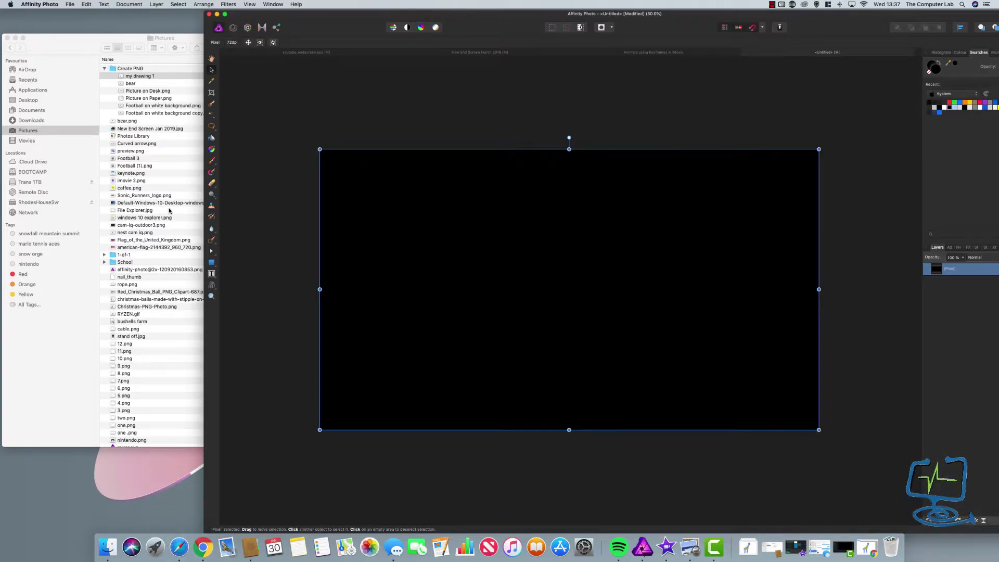
# - Drag 'my drawing 1' onto the canvas, scale it down and position it on the left
pyautogui.click(135, 78)
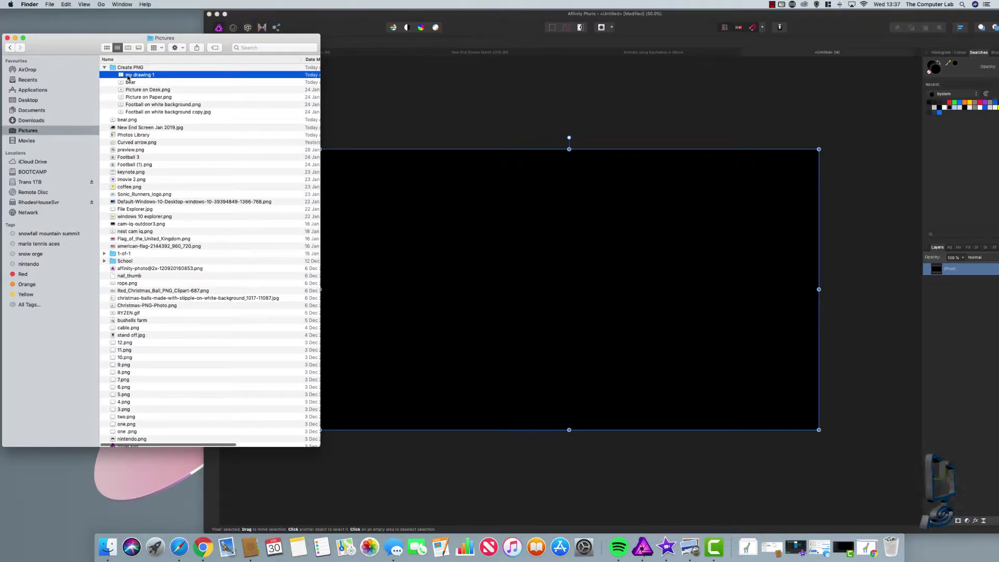
pyautogui.moveTo(128, 77); pyautogui.dragTo(474, 263)
pyautogui.moveTo(736, 65); pyautogui.dragTo(539, 262)
pyautogui.moveTo(376, 335); pyautogui.dragTo(422, 282)
pyautogui.click(470, 516)
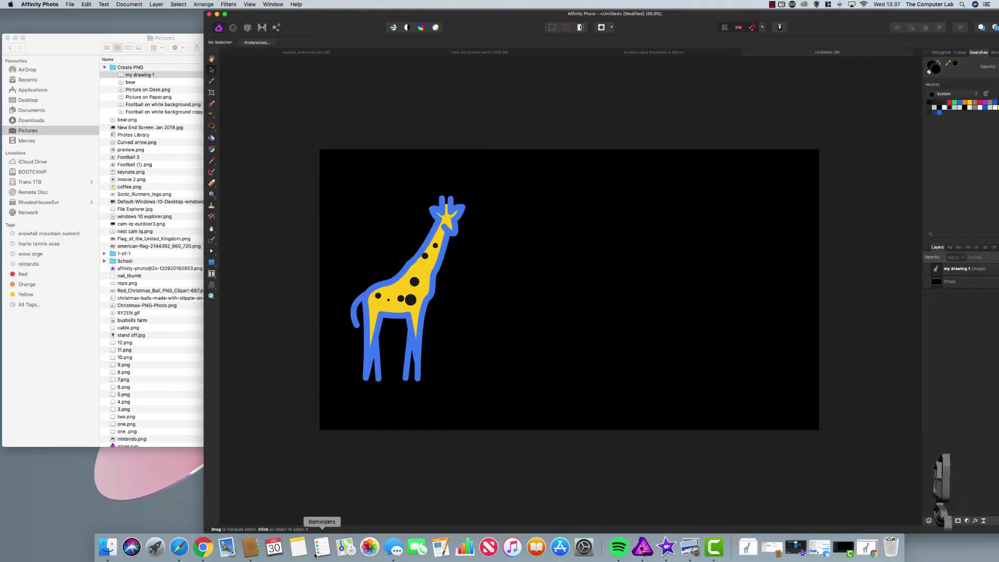
pyautogui.scroll(1, 164, 124)
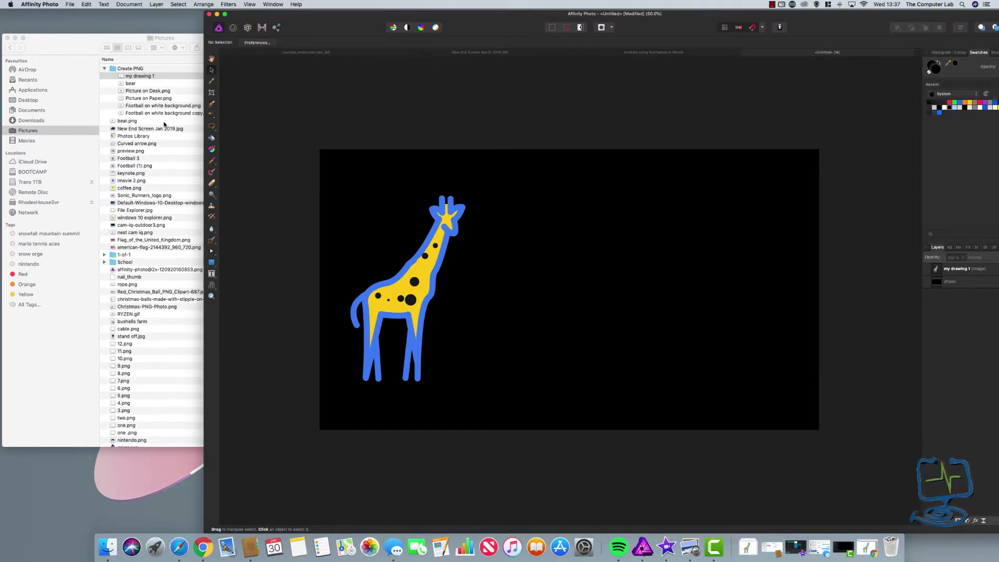
# - Drag autodraw 30_01_2019 (2).png from Downloads onto the canvas, shrink it and place it right
pyautogui.click(31, 121)
pyautogui.click(136, 72)
pyautogui.moveTo(129, 72); pyautogui.dragTo(618, 268)
pyautogui.click(355, 69)
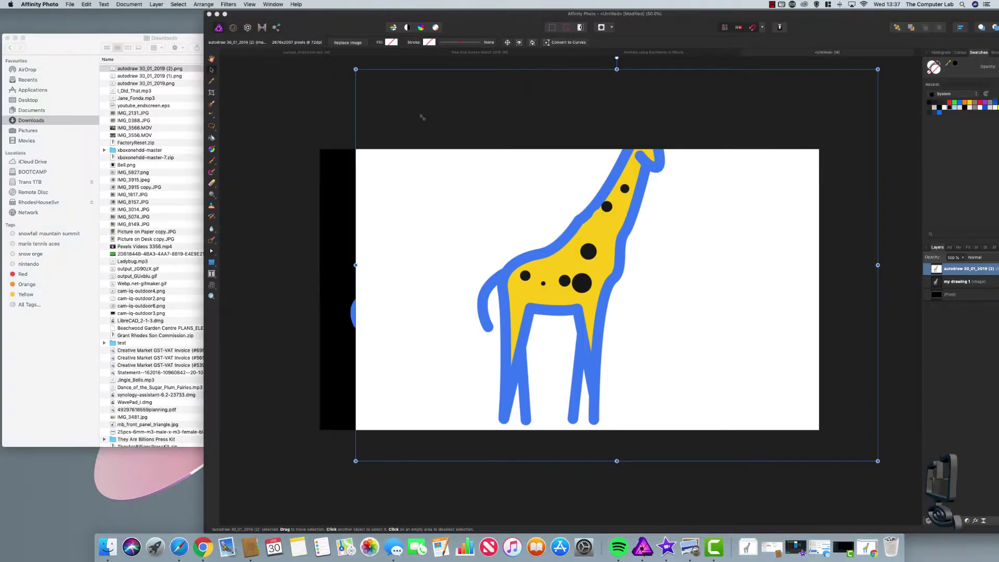
pyautogui.moveTo(355, 69); pyautogui.dragTo(580, 239)
pyautogui.moveTo(736, 373); pyautogui.dragTo(660, 311)
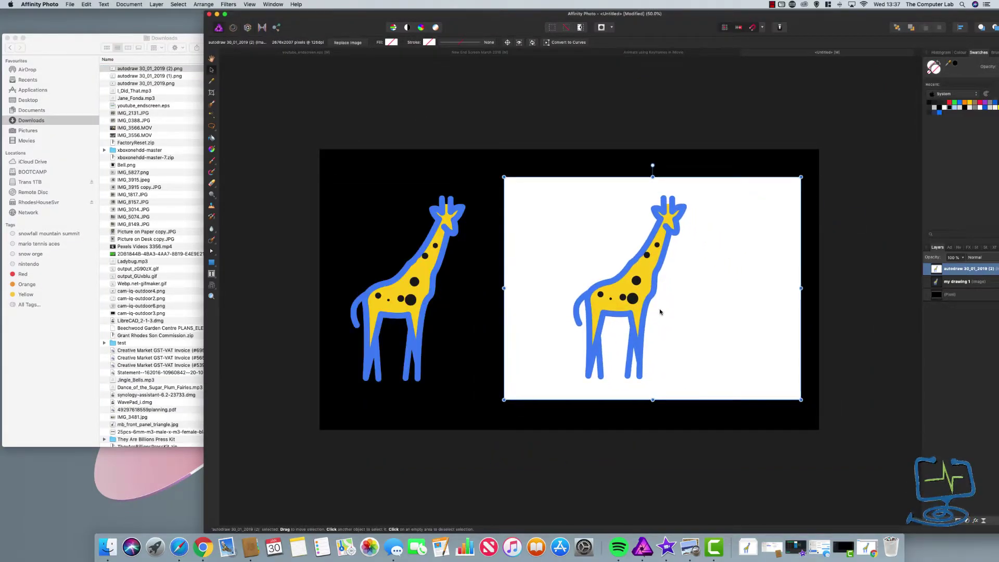
pyautogui.click(559, 118)
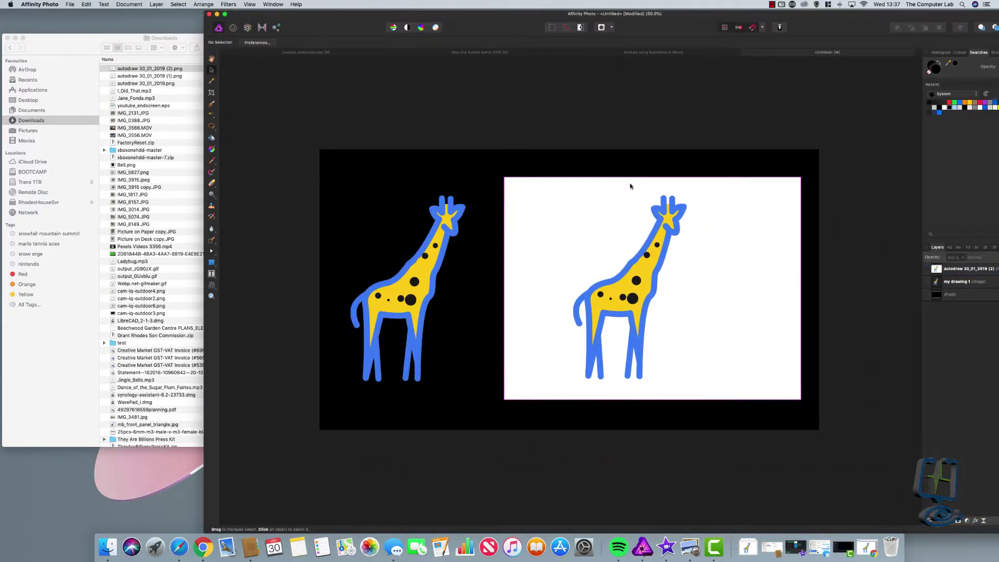